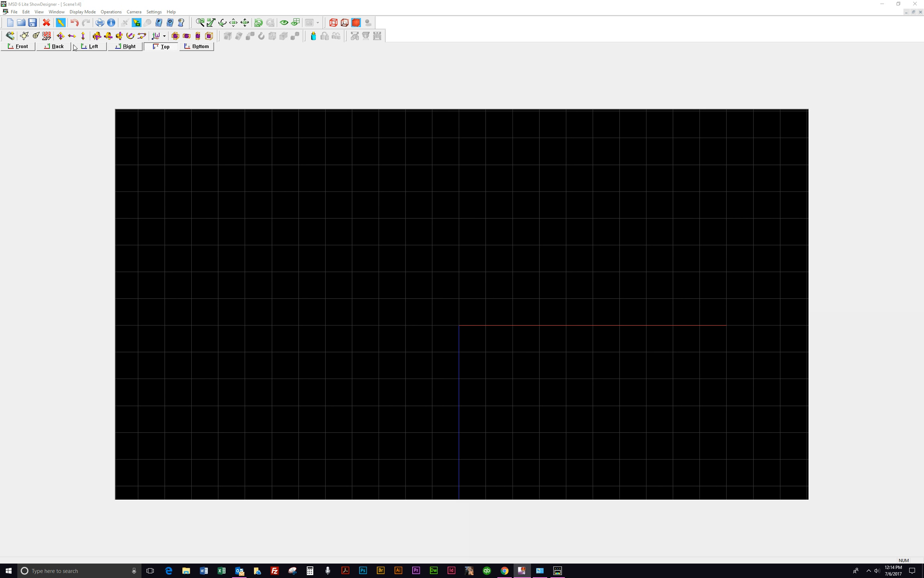
# Step: Open the object list and open the Persons_Female.mlb model library for importing
pyautogui.click(38, 12)
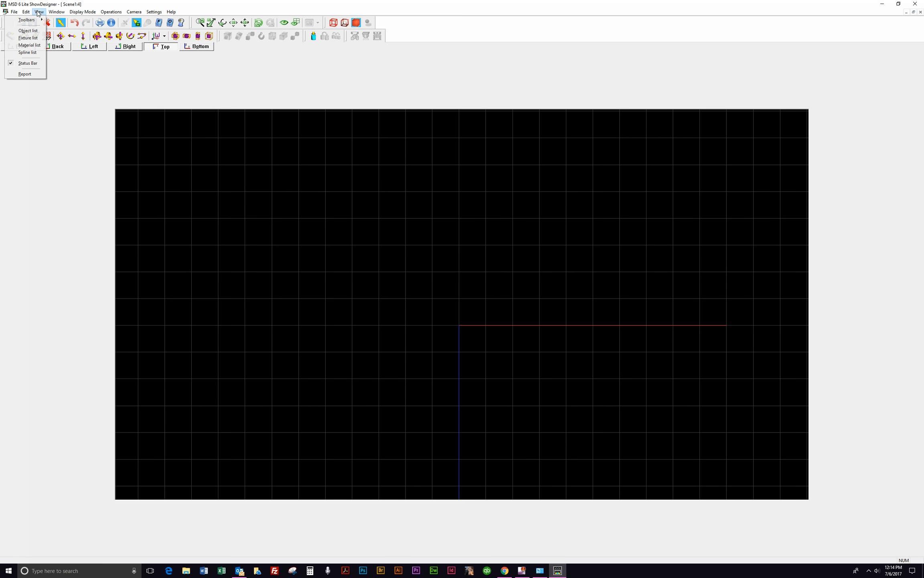
pyautogui.click(28, 31)
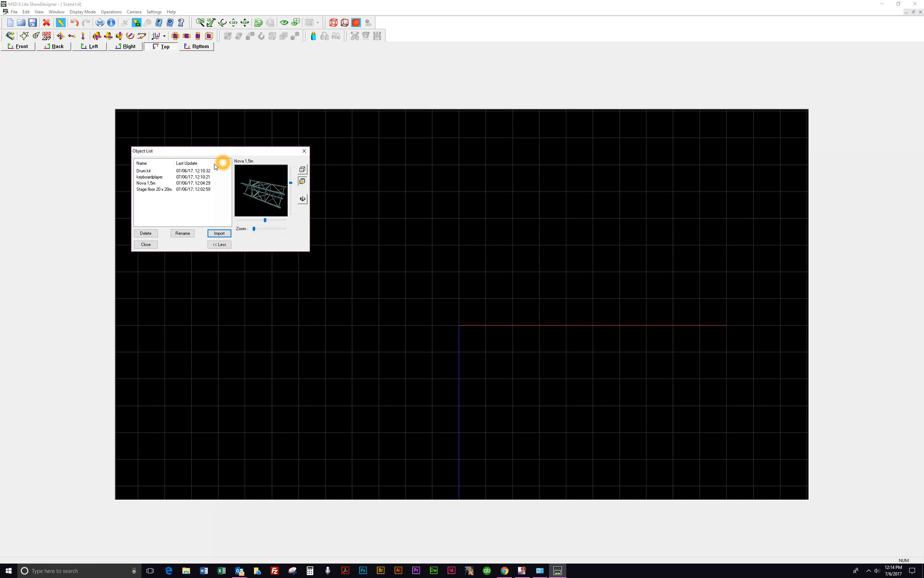
pyautogui.click(219, 234)
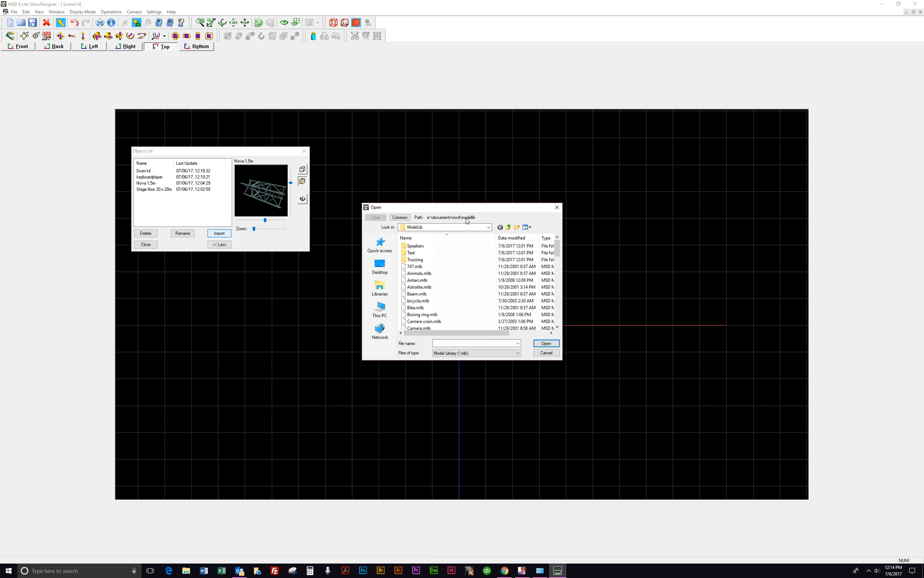
pyautogui.click(417, 303)
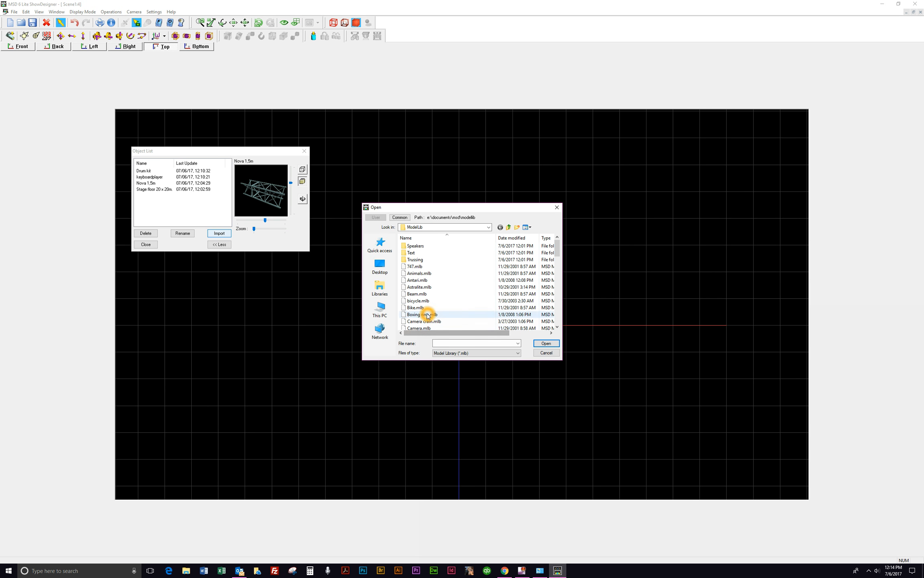
pyautogui.scroll(-5, 415, 301)
pyautogui.click(429, 307)
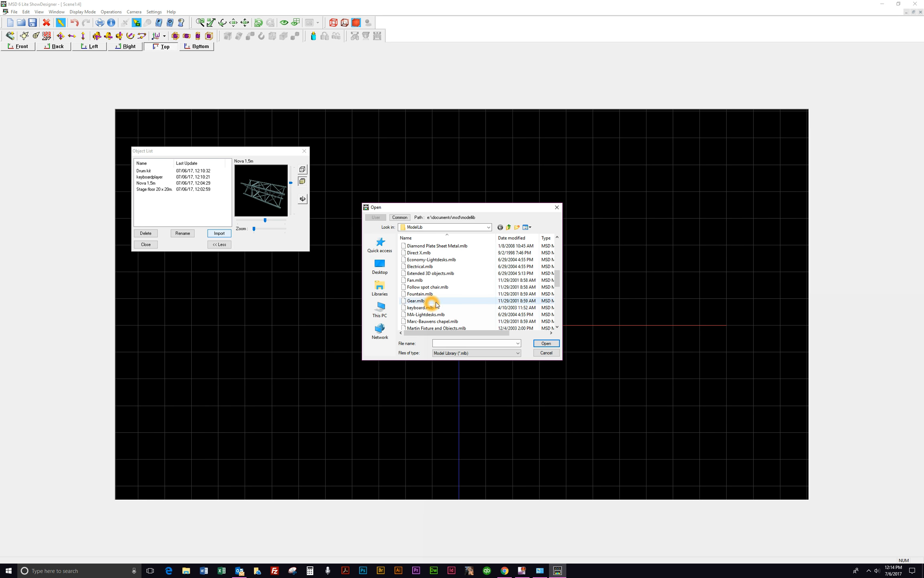
pyautogui.scroll(-4, 429, 307)
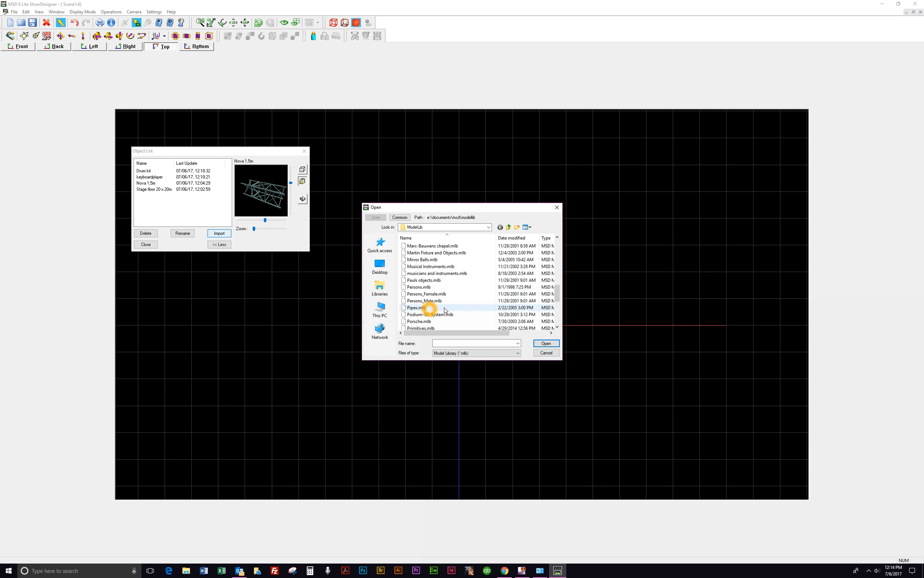
pyautogui.click(420, 295)
pyautogui.click(546, 344)
# Step: Preview the woman models, import woman 3 into the object list, and close the object list
pyautogui.moveTo(91, 26); pyautogui.dragTo(519, 146)
pyautogui.click(436, 166)
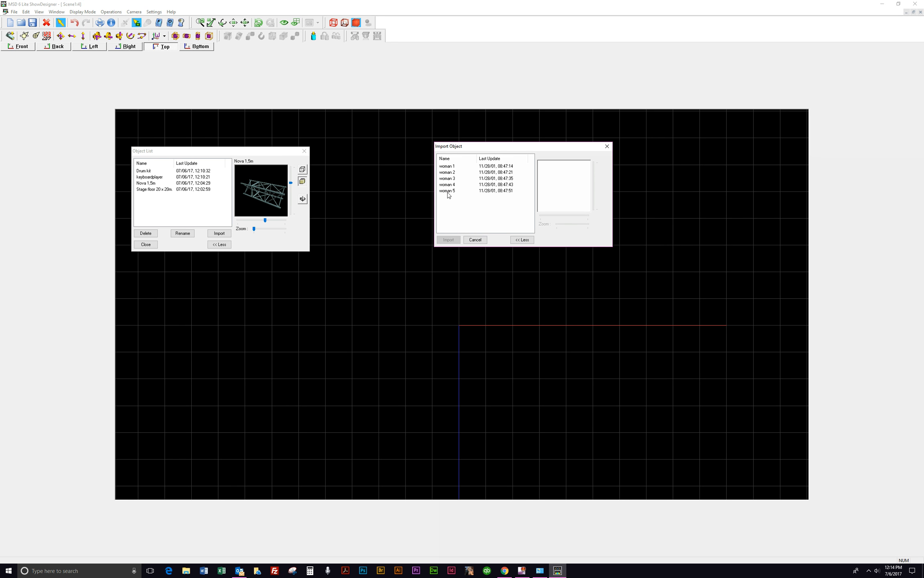
pyautogui.click(449, 168)
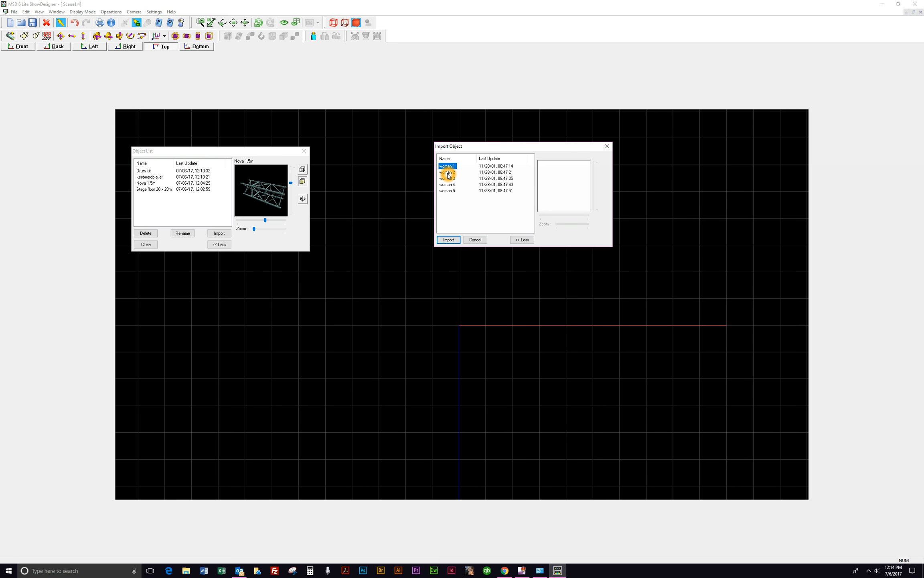
pyautogui.click(447, 173)
pyautogui.click(447, 179)
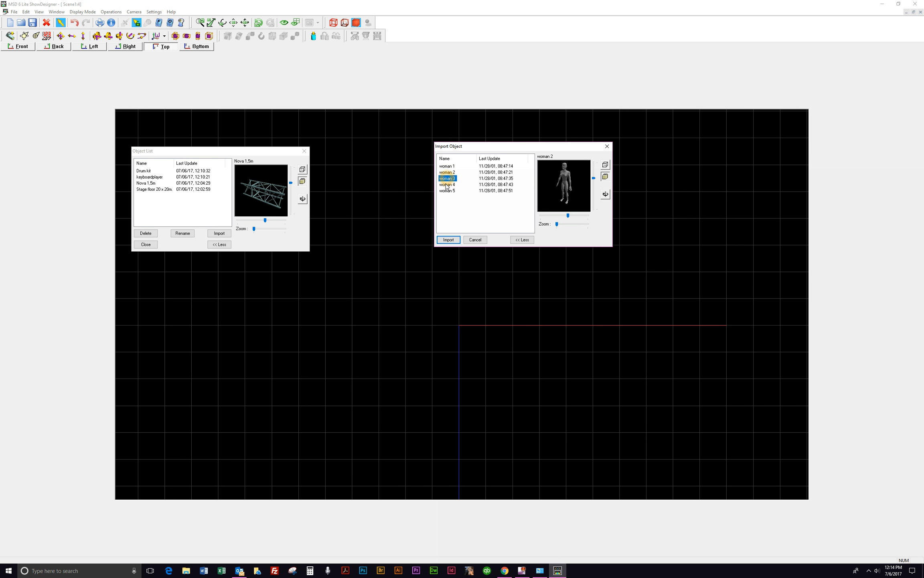
pyautogui.click(449, 239)
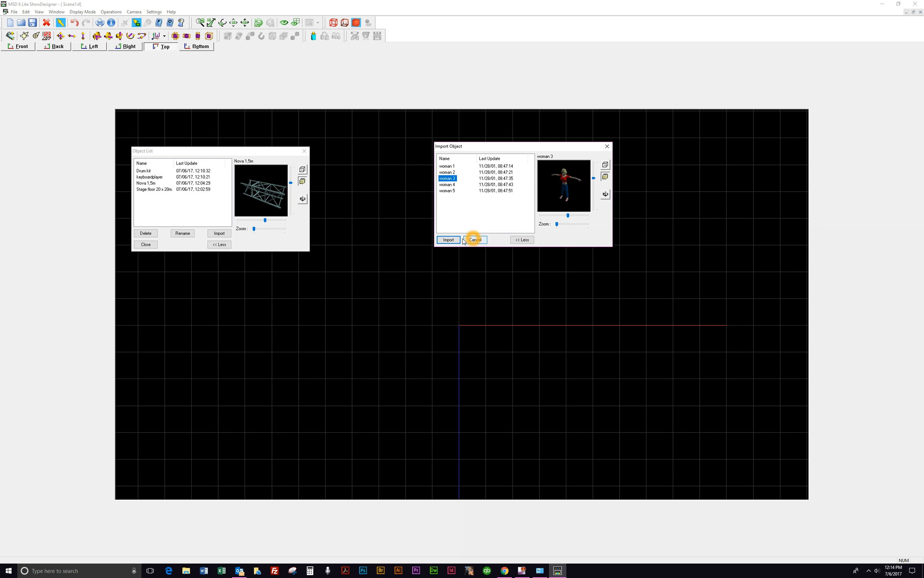
pyautogui.click(144, 199)
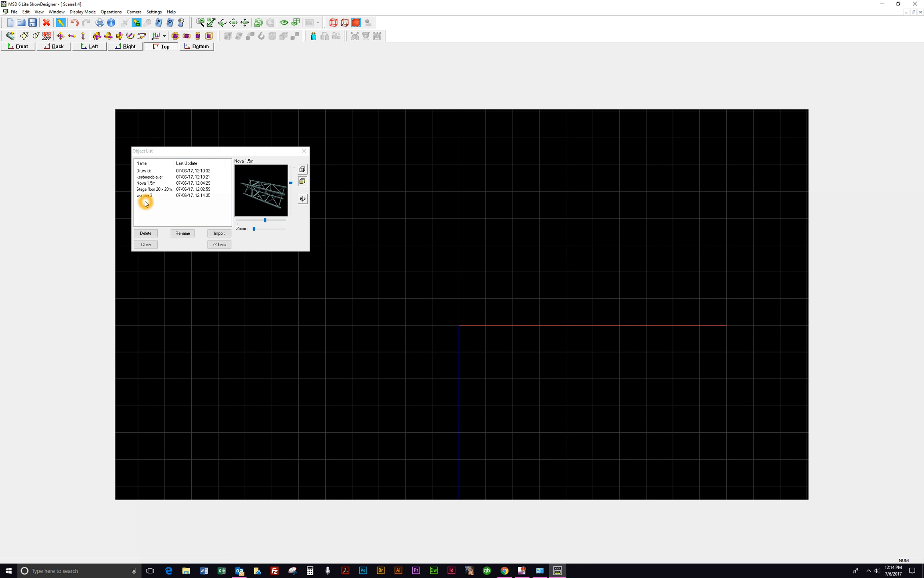
pyautogui.click(306, 153)
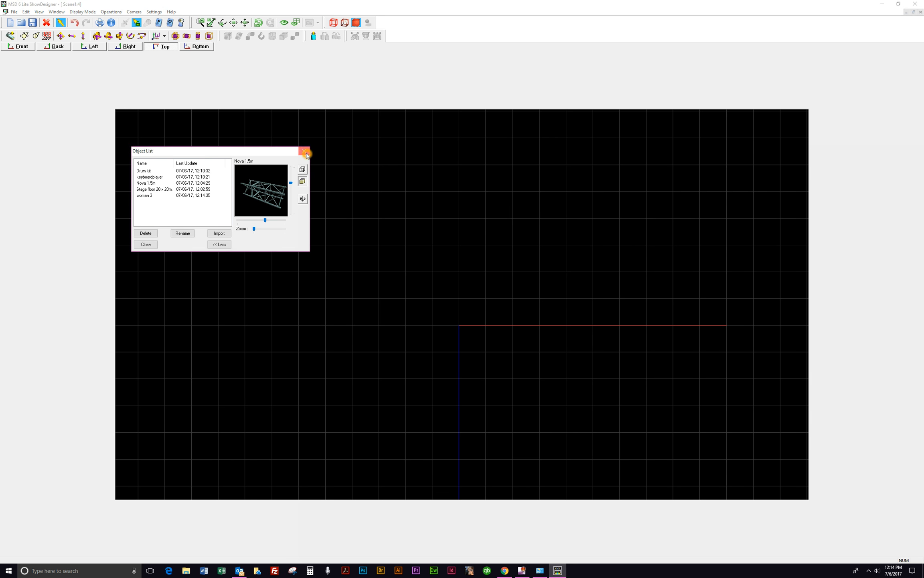
# Step: Insert the Stage floor 20 x 20m object into the top view
pyautogui.click(464, 267)
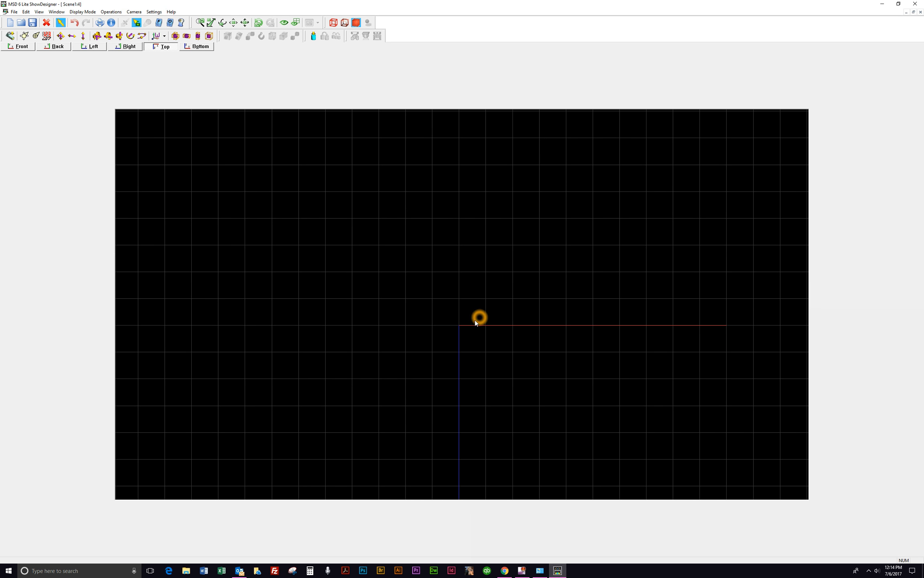
pyautogui.scroll(-5, 468, 336)
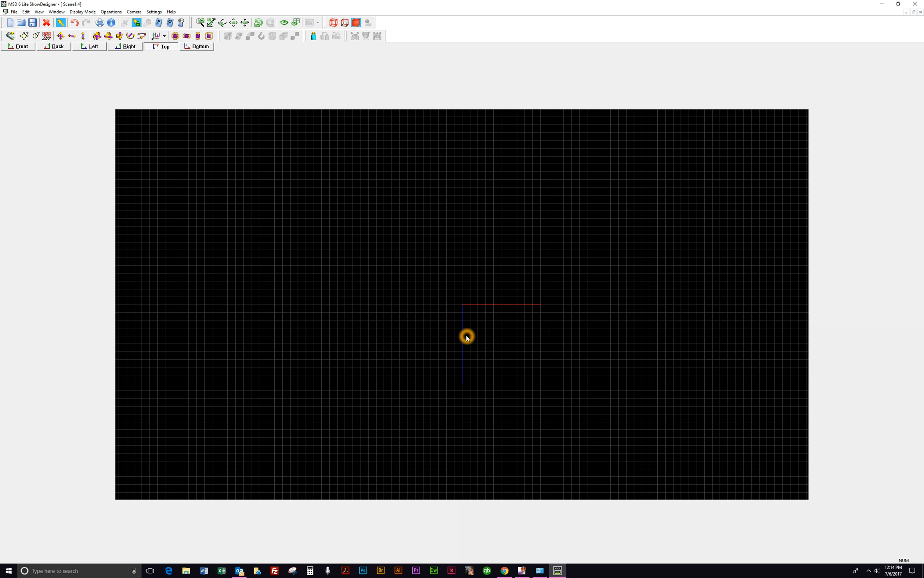
pyautogui.click(385, 305)
pyautogui.click(313, 35)
pyautogui.click(435, 302)
pyautogui.click(467, 321)
pyautogui.click(400, 197)
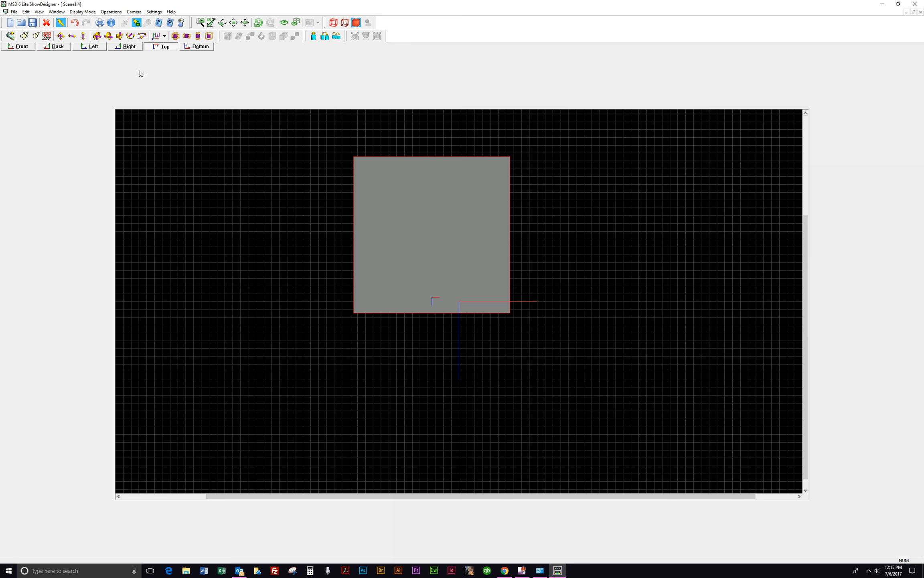
# Step: Move the stage floor so its upstage edge lies on the red X axis
pyautogui.click(60, 36)
pyautogui.moveTo(386, 170); pyautogui.dragTo(414, 314)
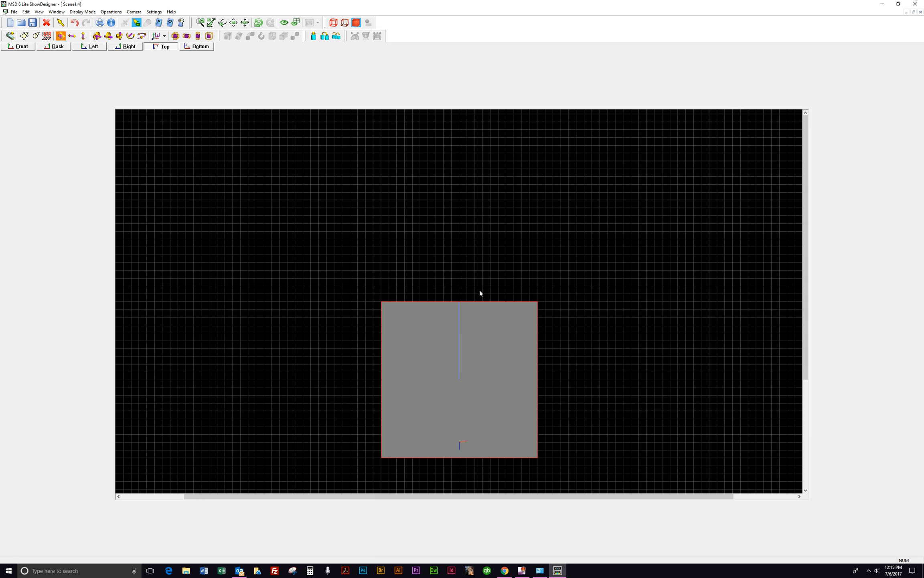
pyautogui.scroll(3, 460, 317)
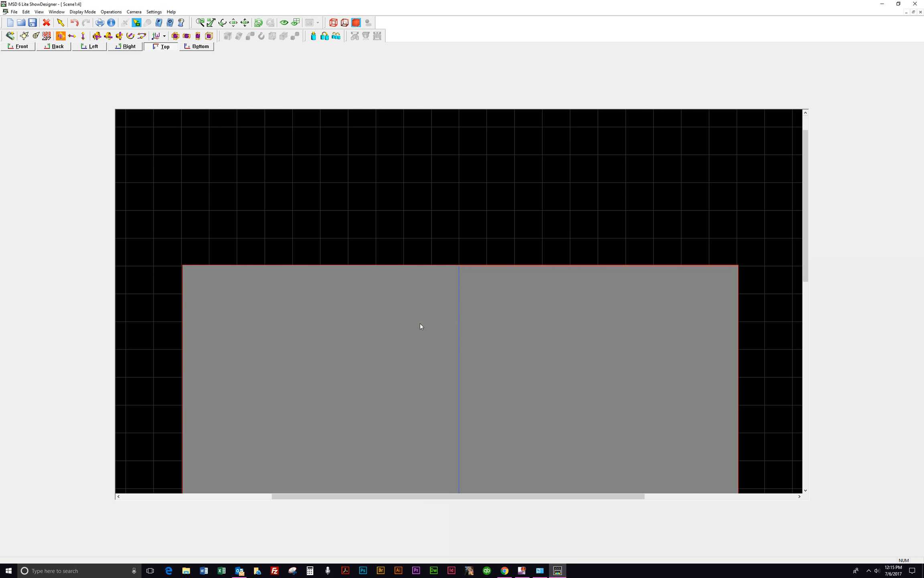
pyautogui.moveTo(375, 320); pyautogui.dragTo(373, 320)
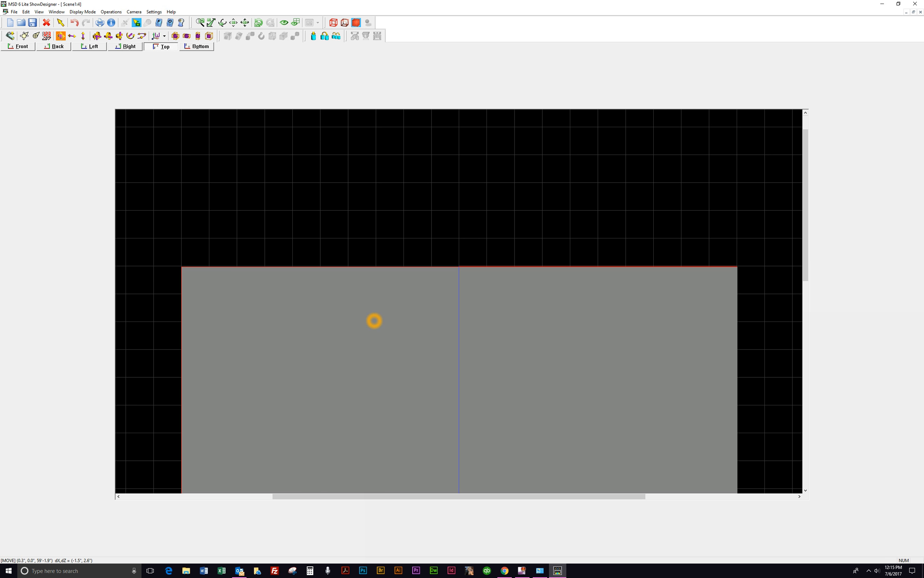
# Step: Insert a Nova 1.5m truss onto the stage floor
pyautogui.click(316, 335)
pyautogui.click(357, 304)
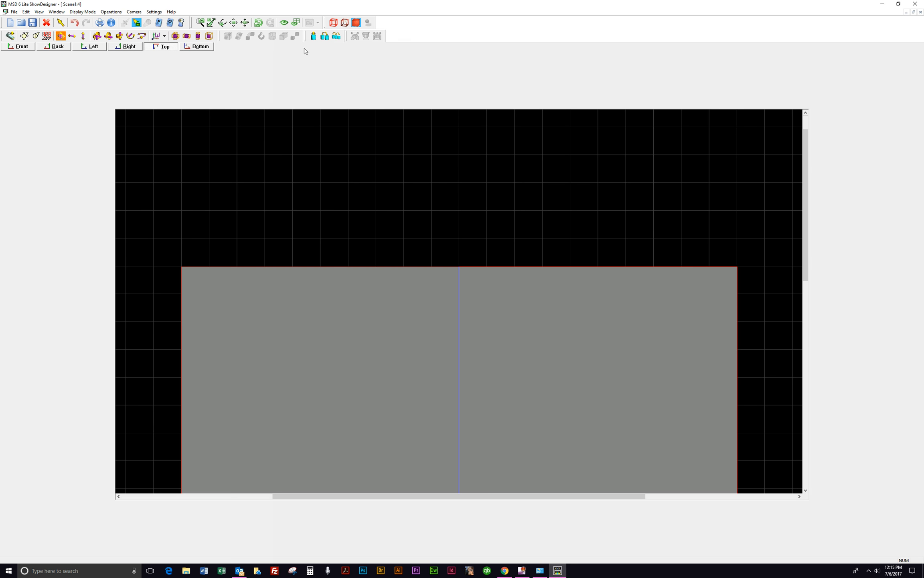
pyautogui.click(313, 36)
pyautogui.click(404, 342)
pyautogui.click(369, 314)
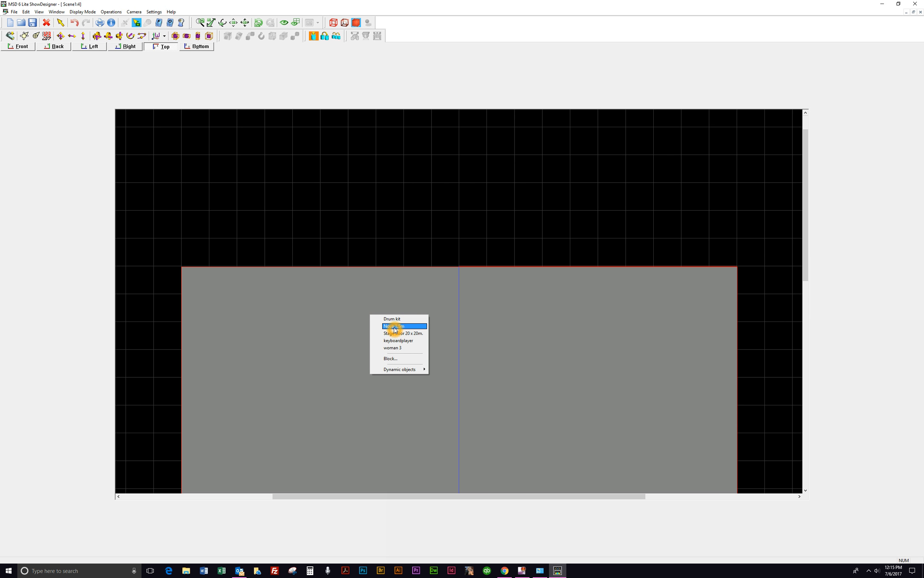
pyautogui.click(394, 327)
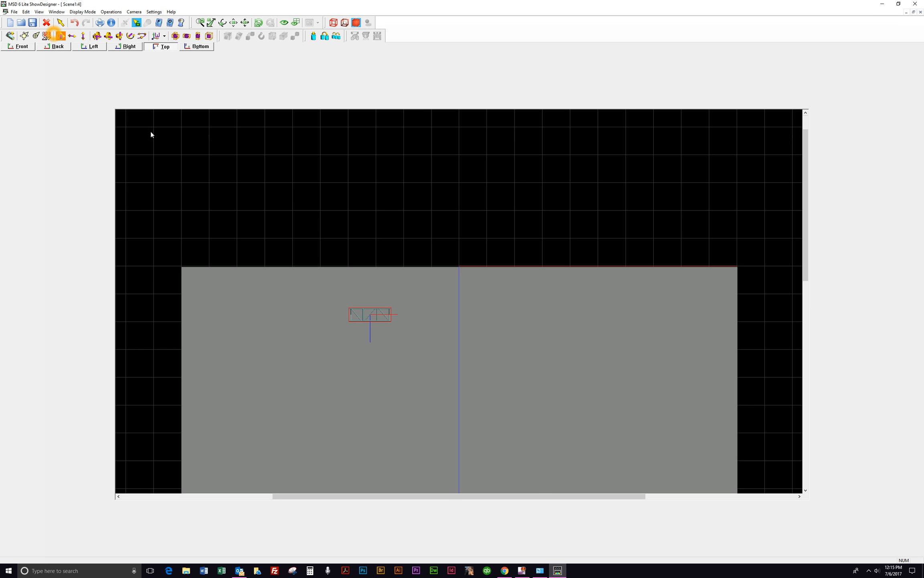
# Step: Drag the truss above the stage floor's upstage edge
pyautogui.moveTo(363, 321); pyautogui.dragTo(370, 206)
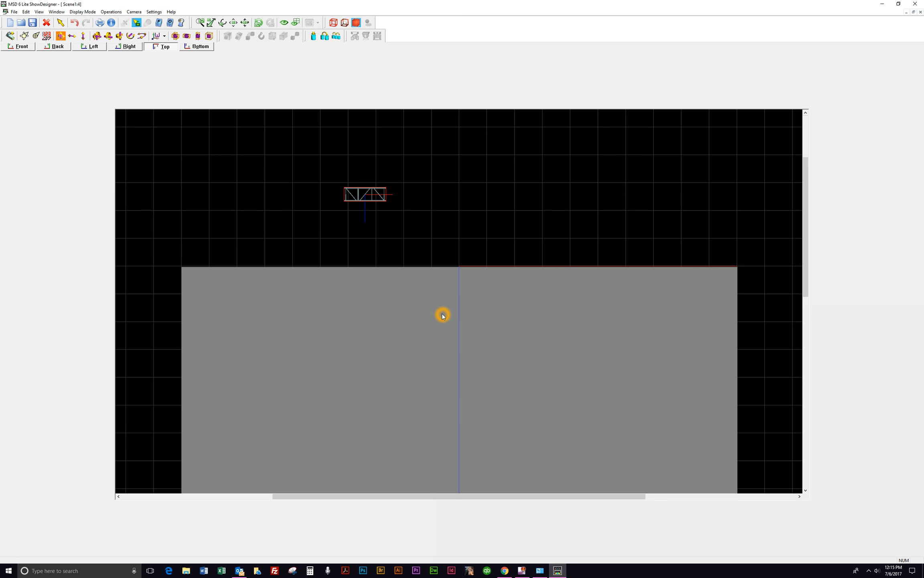
pyautogui.click(378, 204)
pyautogui.click(374, 201)
# Step: Try to rotate the truss with the Rotate tool and undo the attempt
pyautogui.click(131, 36)
pyautogui.click(345, 189)
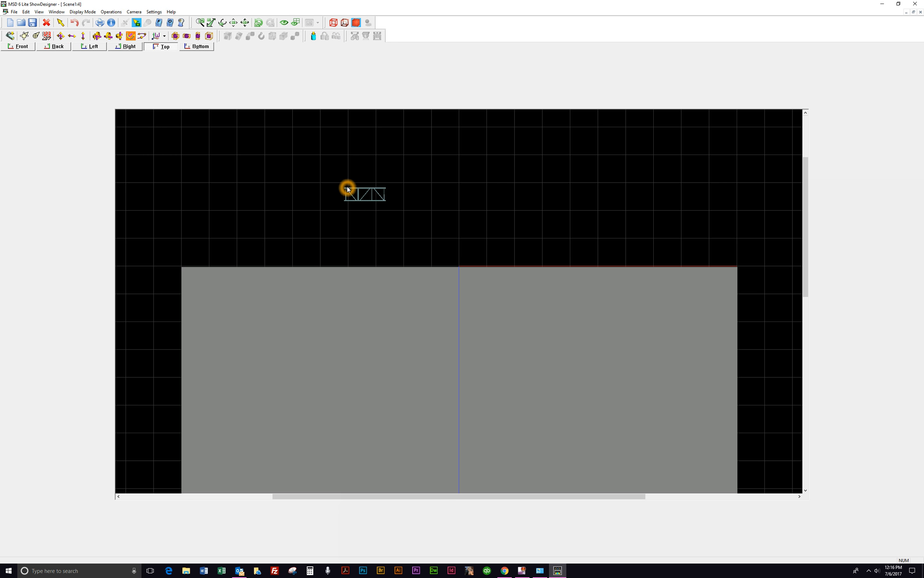
pyautogui.click(373, 200)
pyautogui.moveTo(371, 200); pyautogui.dragTo(393, 200)
pyautogui.moveTo(156, 155); pyautogui.dragTo(367, 282)
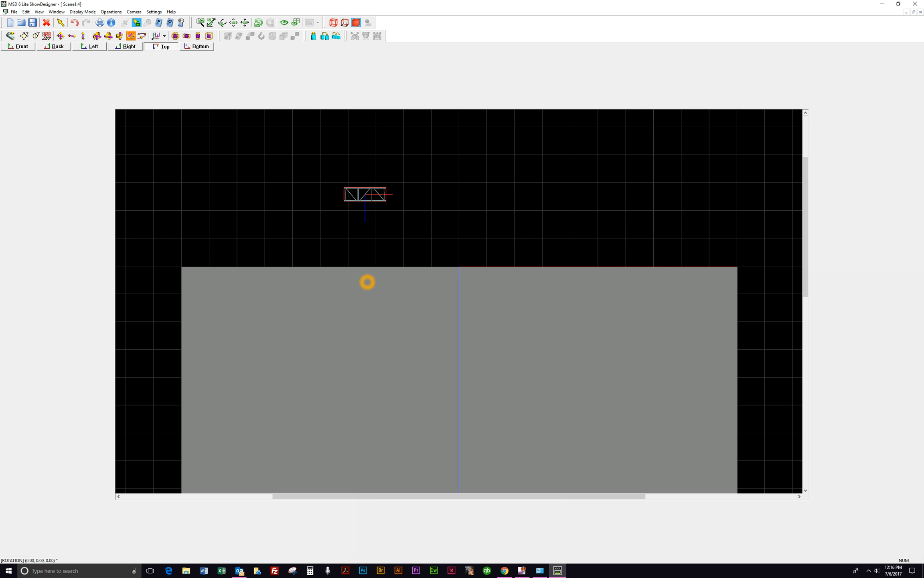
pyautogui.click(73, 22)
# Step: Set the truss's X-pos and Z-pos to 0 in its properties, apply and confirm
pyautogui.click(344, 196)
pyautogui.click(379, 189)
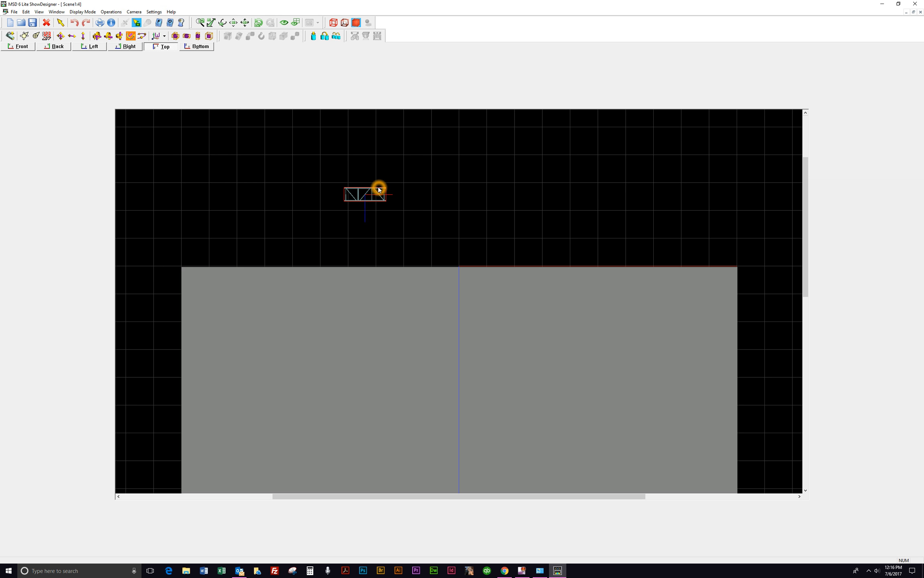
pyautogui.rightClick(379, 189)
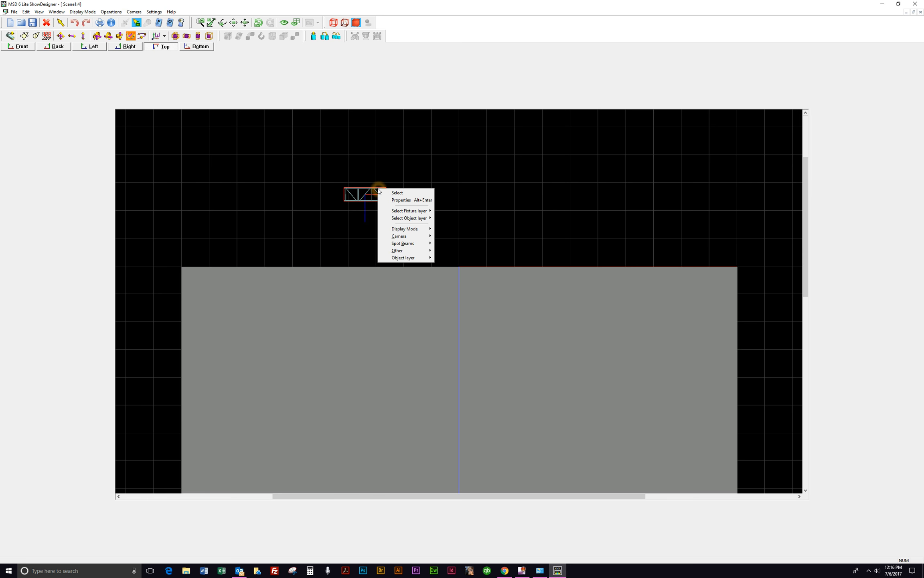
pyautogui.click(400, 199)
pyautogui.click(459, 259)
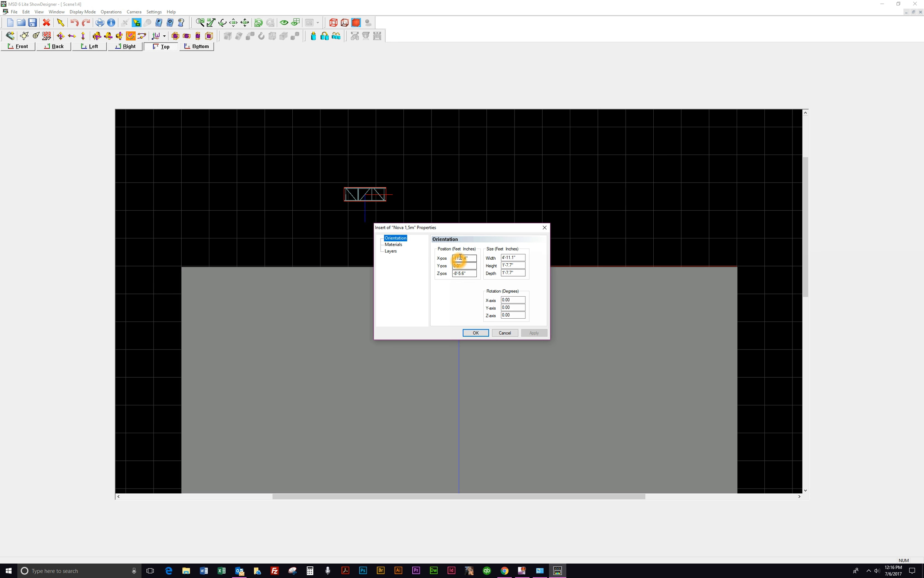
pyautogui.click(463, 272)
pyautogui.click(505, 315)
pyautogui.moveTo(468, 228); pyautogui.dragTo(682, 124)
pyautogui.click(659, 161)
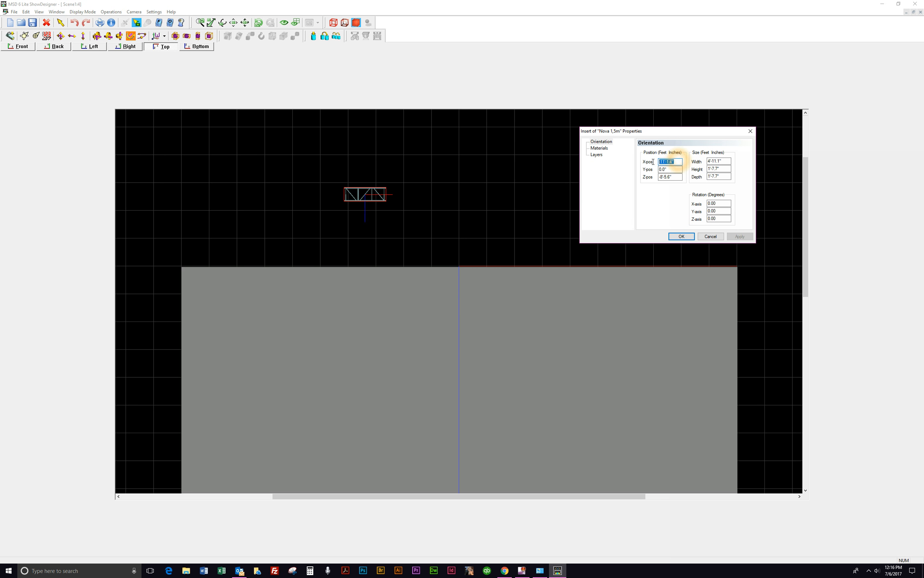
pyautogui.write('0')
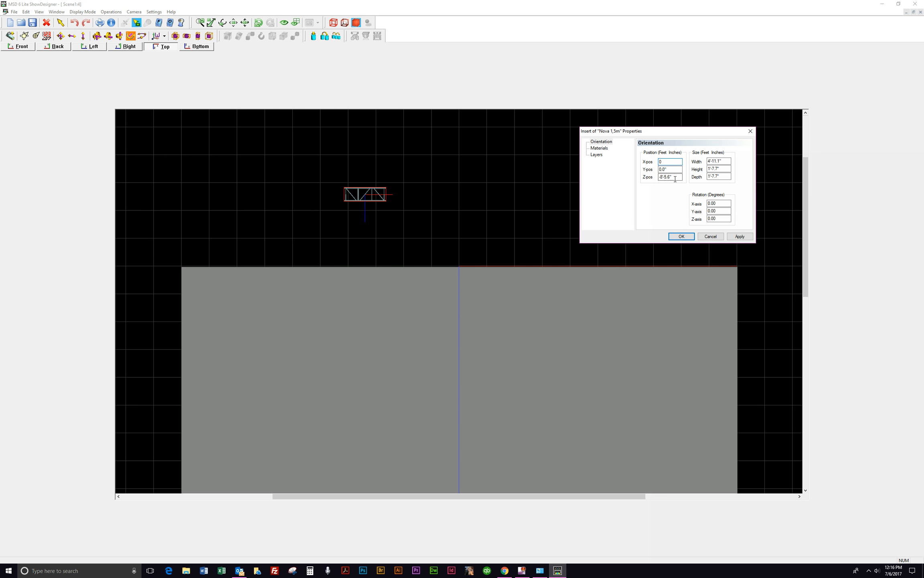
pyautogui.click(660, 177)
pyautogui.write('0')
pyautogui.click(732, 236)
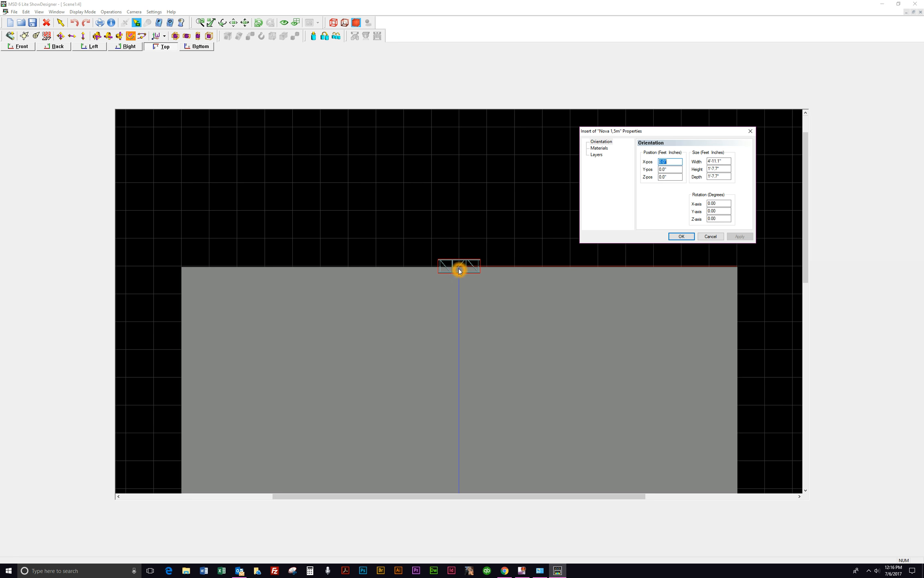
pyautogui.click(128, 49)
pyautogui.click(128, 49)
pyautogui.click(127, 48)
pyautogui.click(678, 236)
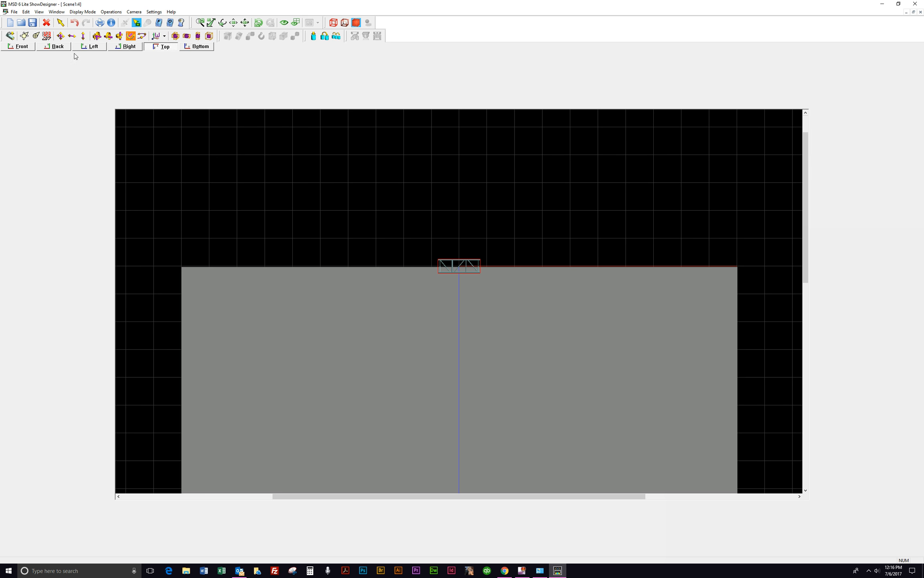
# Step: Check the truss's position in the right view and return to the top view
pyautogui.click(116, 47)
pyautogui.click(498, 307)
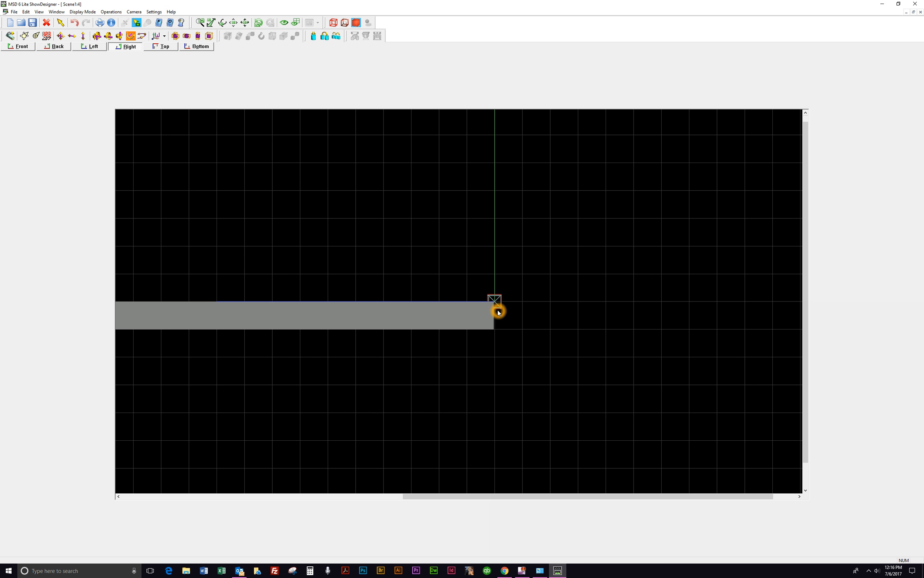
pyautogui.click(164, 47)
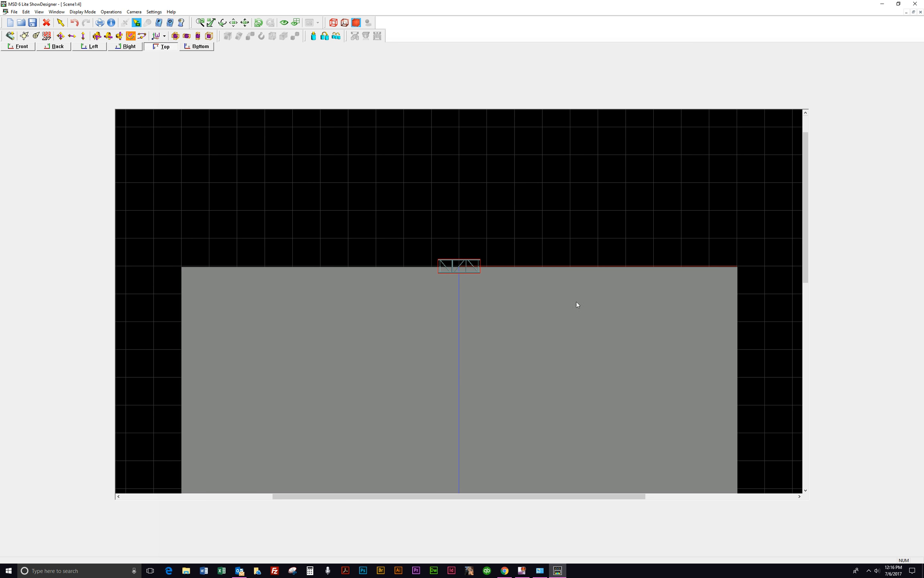
# Step: Set the truss's Z-axis rotation to 90 degrees in its properties and apply
pyautogui.rightClick(462, 262)
pyautogui.click(495, 271)
pyautogui.click(526, 320)
pyautogui.click(514, 315)
pyautogui.moveTo(514, 316); pyautogui.dragTo(494, 312)
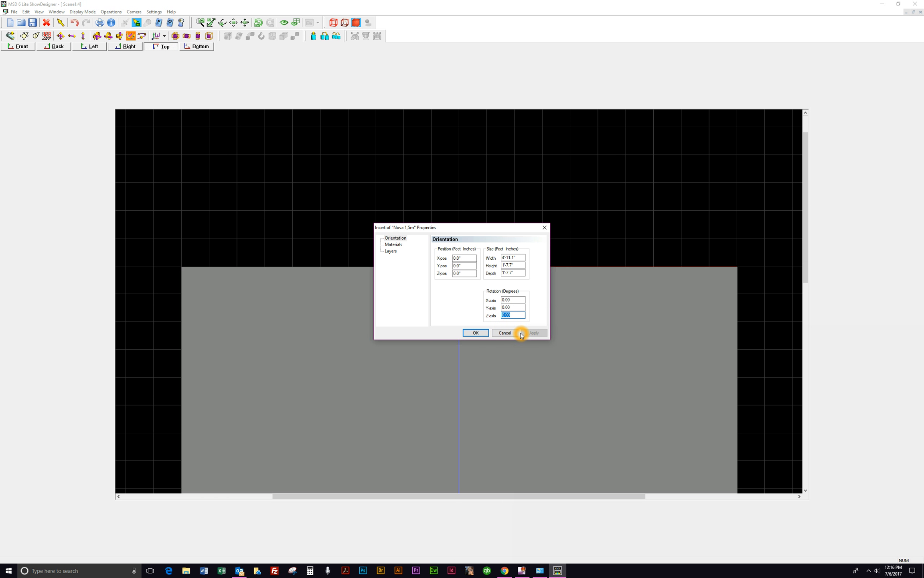
pyautogui.write('90')
pyautogui.moveTo(693, 171); pyautogui.dragTo(725, 153)
pyautogui.click(745, 258)
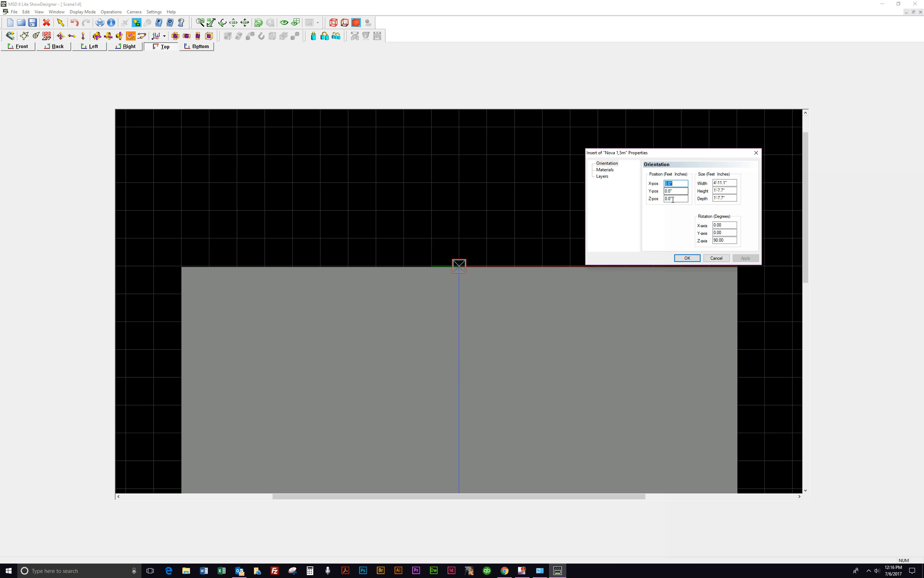
# Step: Move the truss with the Move tool in the right view so it sits on top of the stage floor
pyautogui.click(696, 258)
pyautogui.click(117, 48)
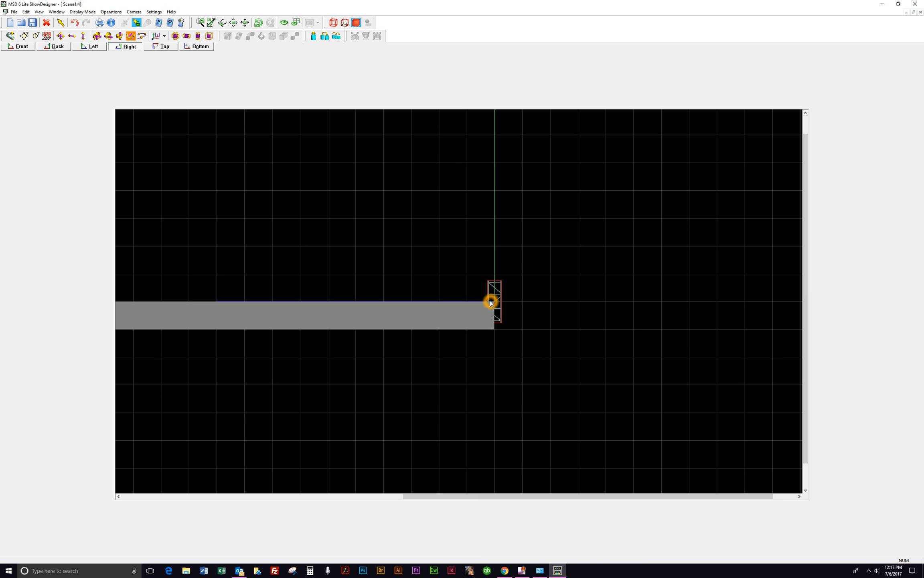
pyautogui.click(501, 307)
pyautogui.click(501, 294)
pyautogui.click(505, 266)
pyautogui.click(61, 36)
pyautogui.moveTo(501, 297); pyautogui.dragTo(466, 276)
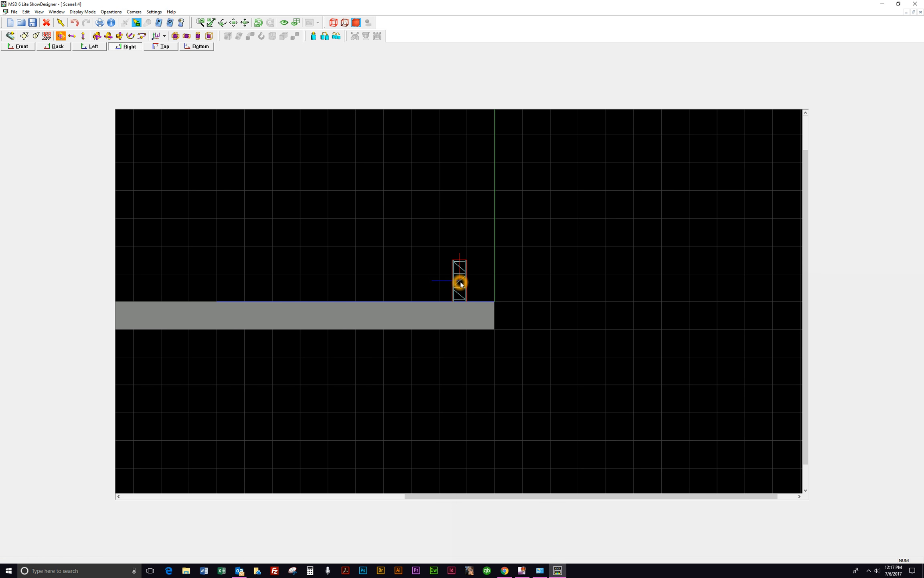
# Step: Set the truss's Z-pos to 5'12" in its properties, apply and close the dialog
pyautogui.click(481, 277)
pyautogui.click(479, 291)
pyautogui.rightClick(460, 261)
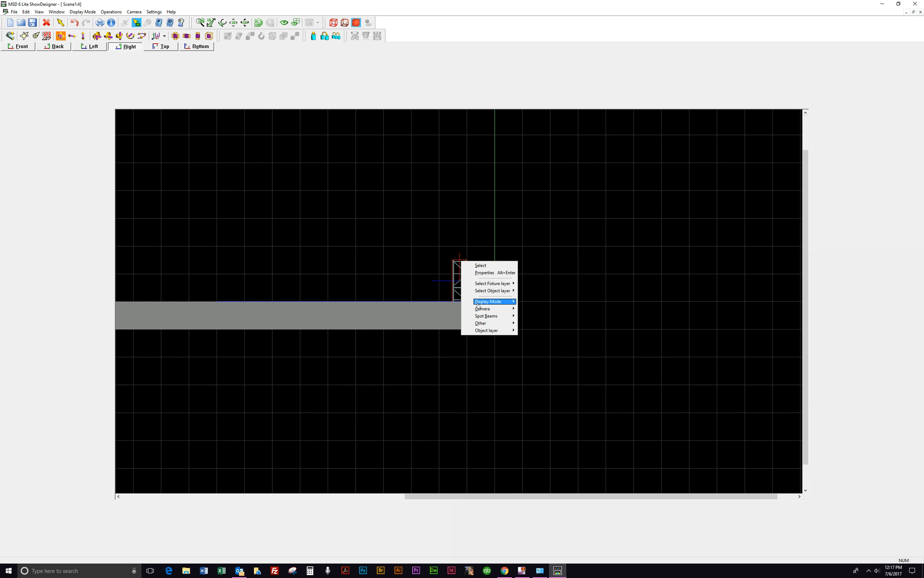
pyautogui.click(484, 273)
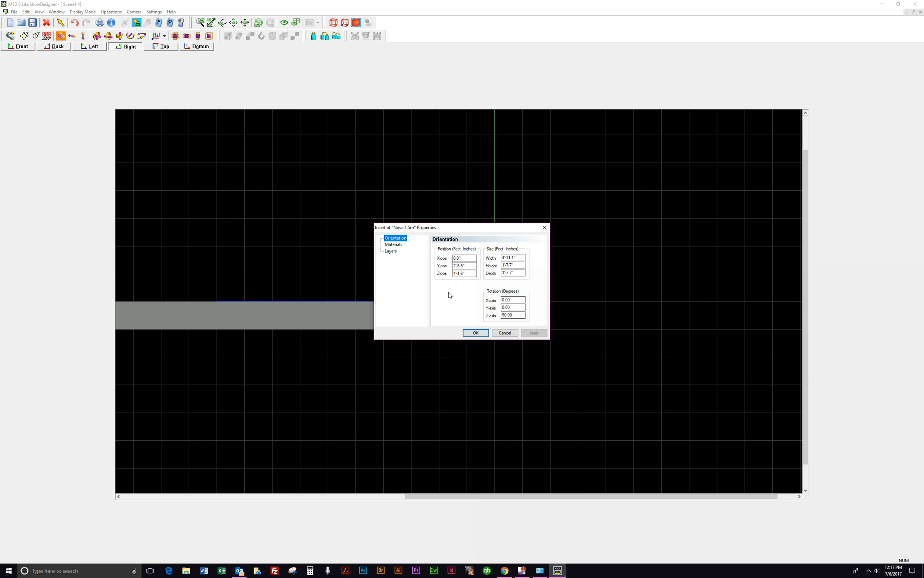
pyautogui.moveTo(472, 229); pyautogui.dragTo(641, 217)
pyautogui.click(493, 299)
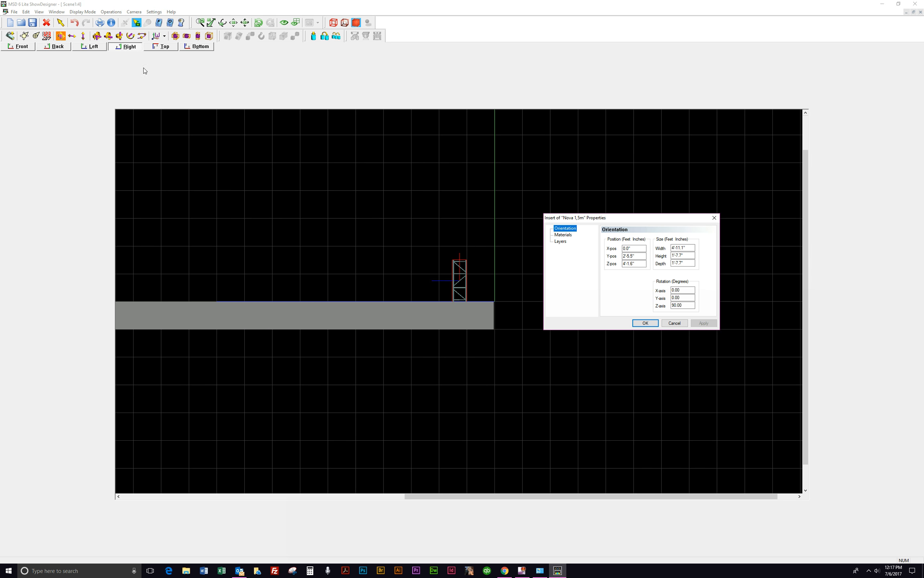
pyautogui.click(634, 264)
pyautogui.moveTo(635, 264); pyautogui.dragTo(616, 264)
pyautogui.write('5')
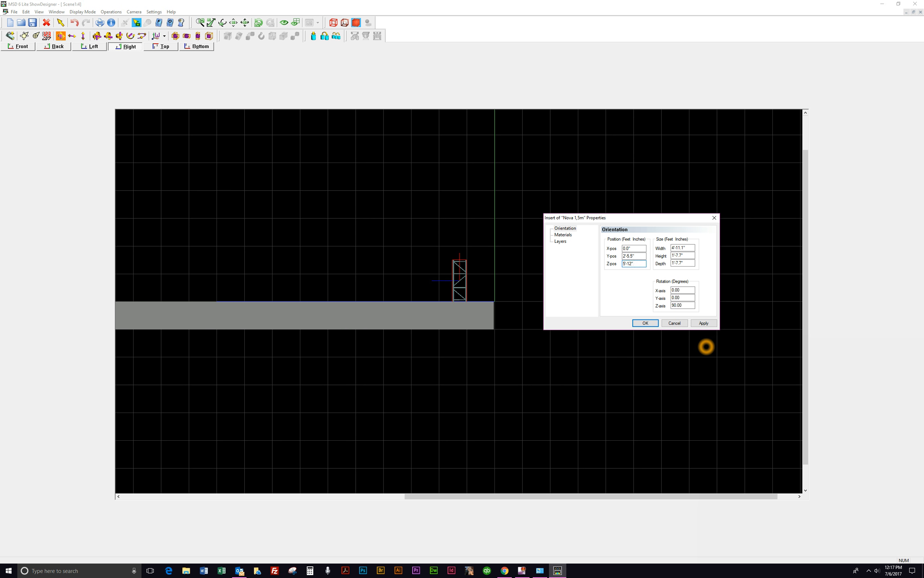
pyautogui.click(703, 323)
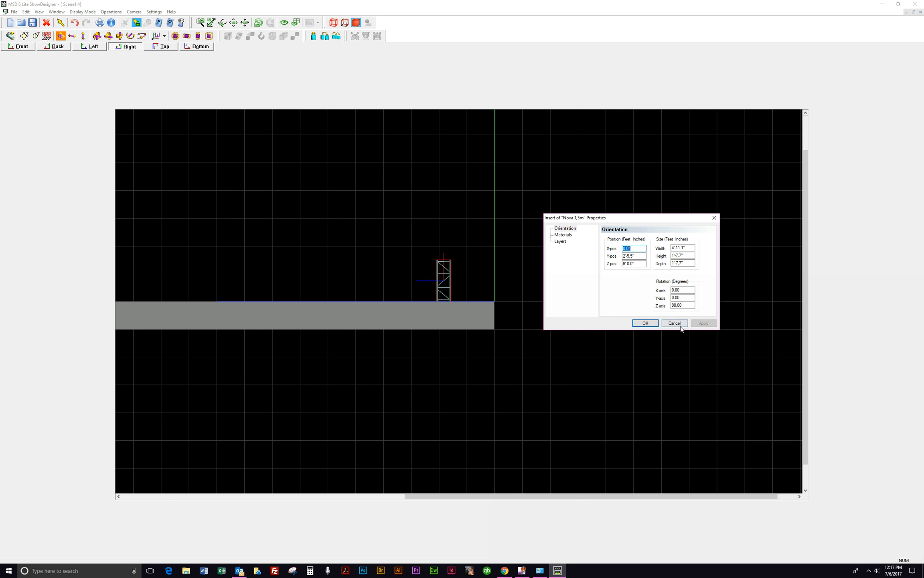
pyautogui.click(656, 325)
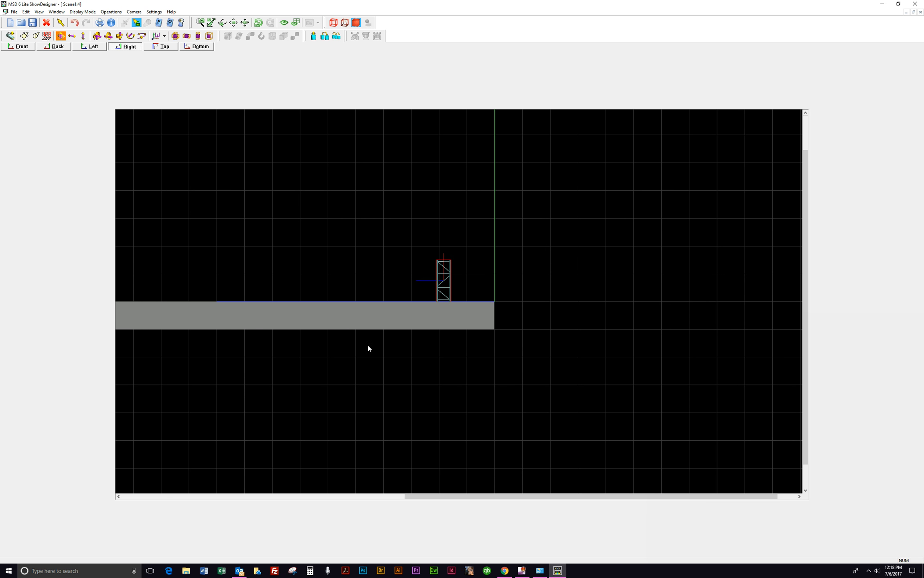
# Step: Insert a Chauvet Intimidator Spot LED 250 (13ch) fixture above the truss
pyautogui.click(10, 36)
pyautogui.click(442, 215)
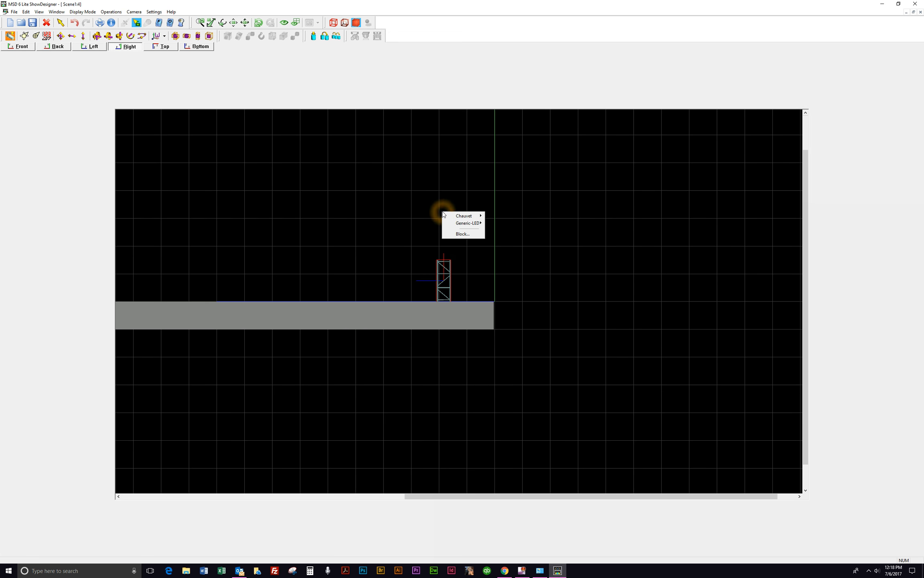
pyautogui.click(467, 217)
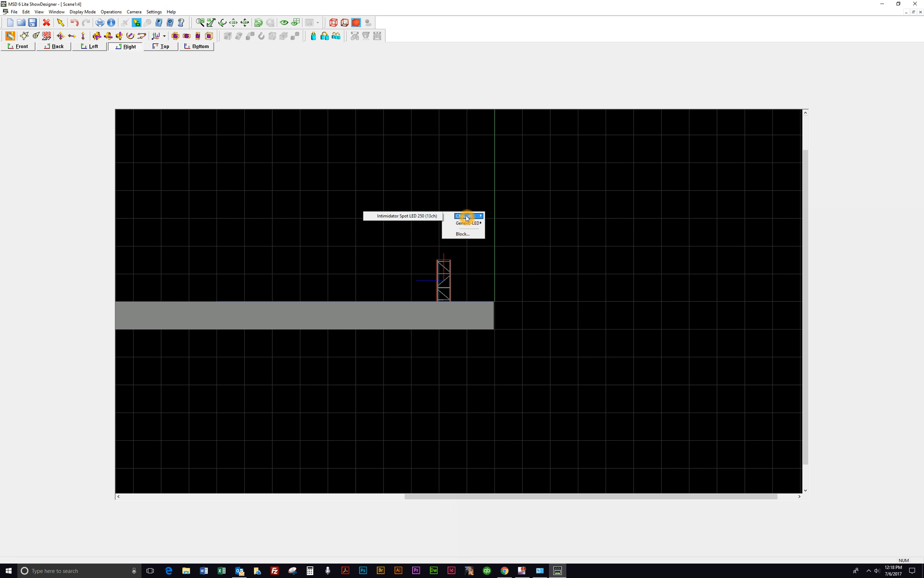
pyautogui.click(426, 217)
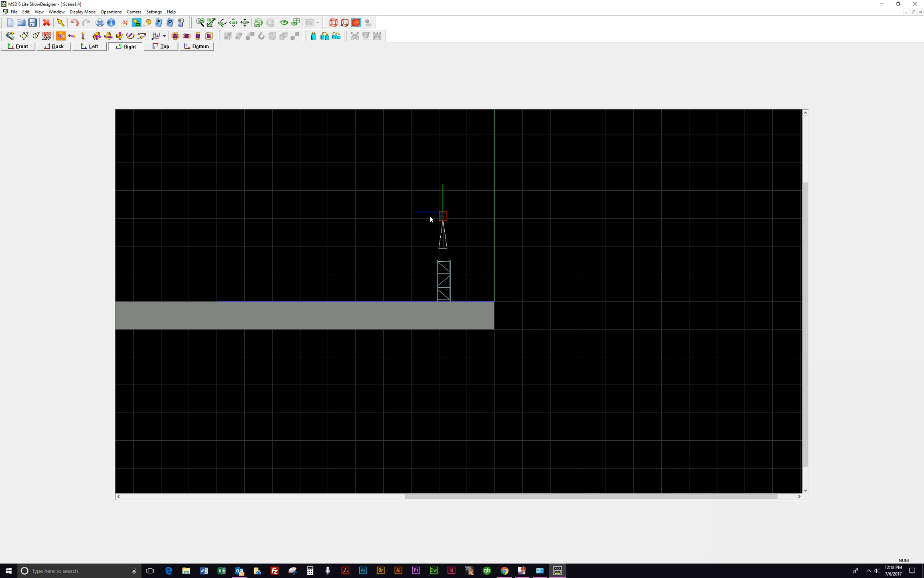
# Step: Set the fixture's X-axis rotation to 180 degrees in its properties, apply and confirm
pyautogui.click(443, 218)
pyautogui.click(443, 215)
pyautogui.rightClick(443, 219)
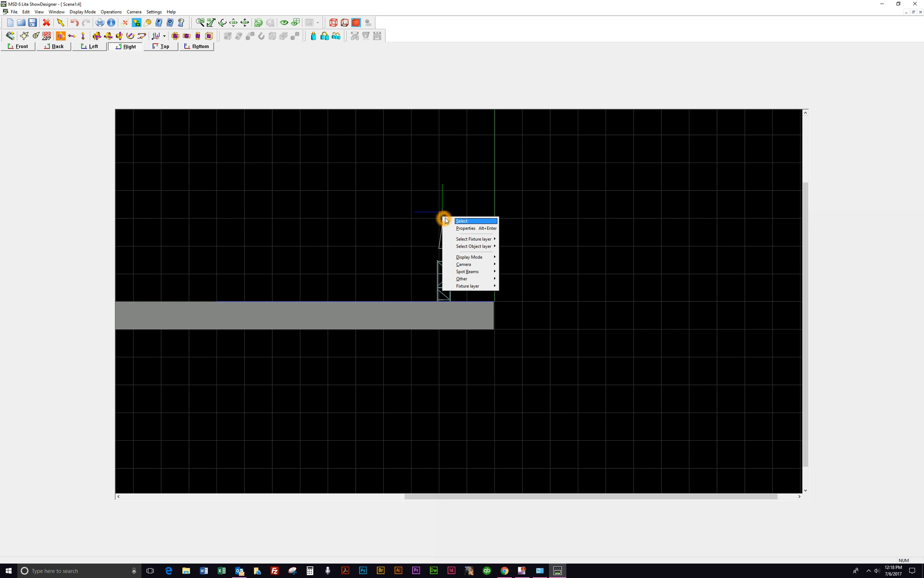
pyautogui.click(472, 229)
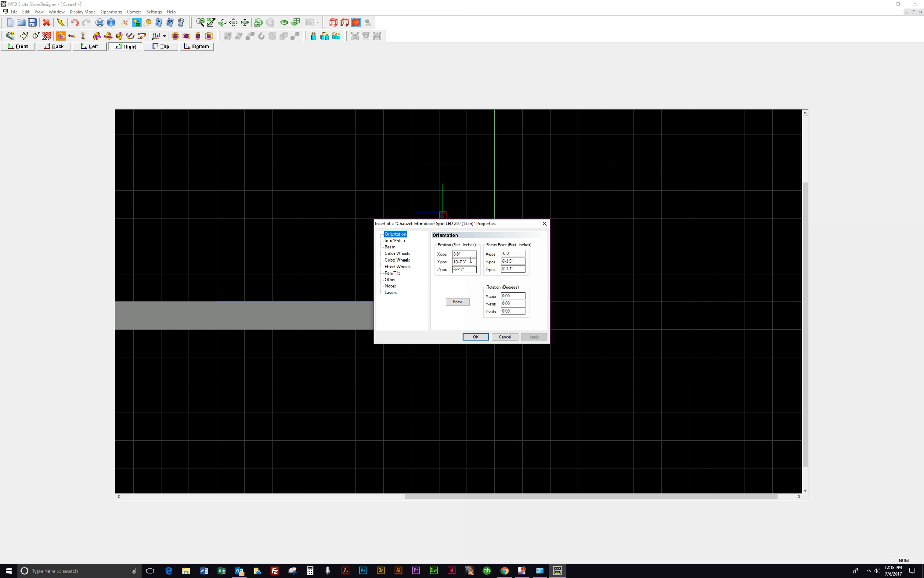
pyautogui.moveTo(477, 224); pyautogui.dragTo(640, 201)
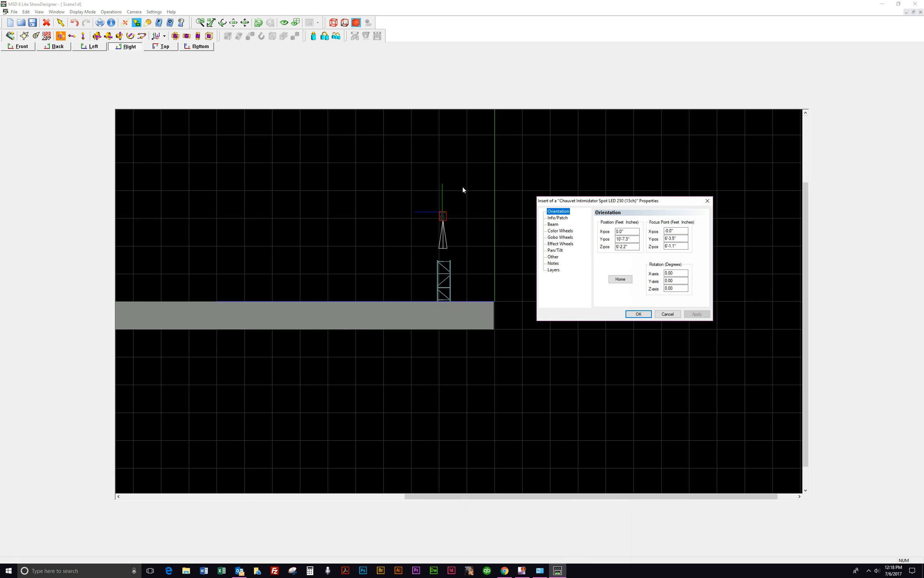
pyautogui.click(443, 209)
pyautogui.click(443, 211)
pyautogui.click(677, 274)
pyautogui.doubleClick(677, 274)
pyautogui.write('180')
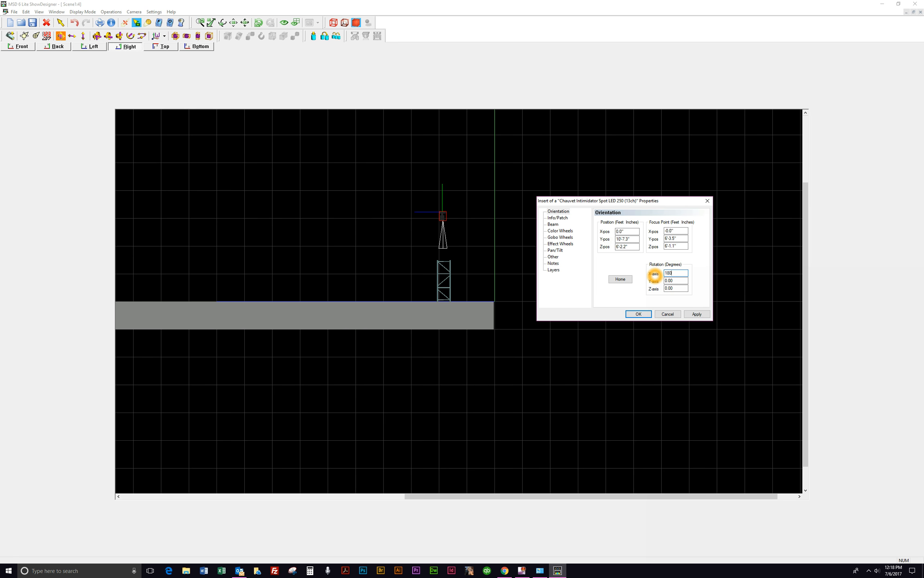
pyautogui.click(696, 313)
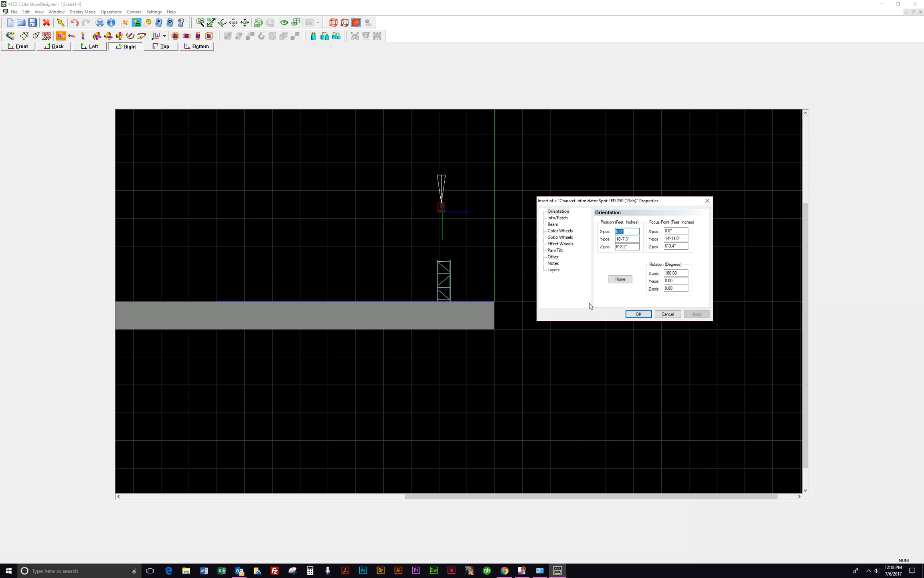
pyautogui.click(441, 207)
pyautogui.click(443, 253)
pyautogui.click(637, 314)
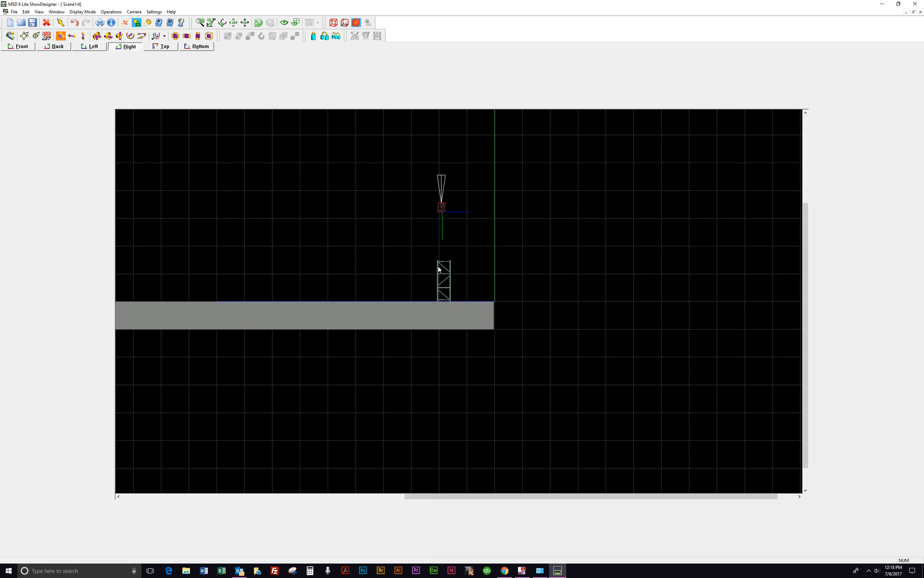
# Step: Open the truss's properties to check its position and cancel
pyautogui.click(448, 279)
pyautogui.rightClick(450, 280)
pyautogui.click(474, 294)
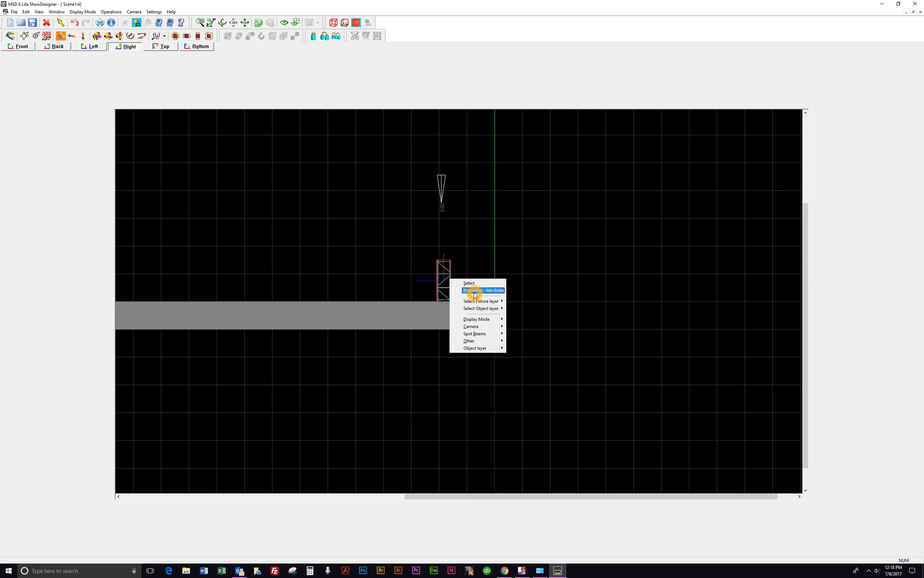
pyautogui.click(454, 274)
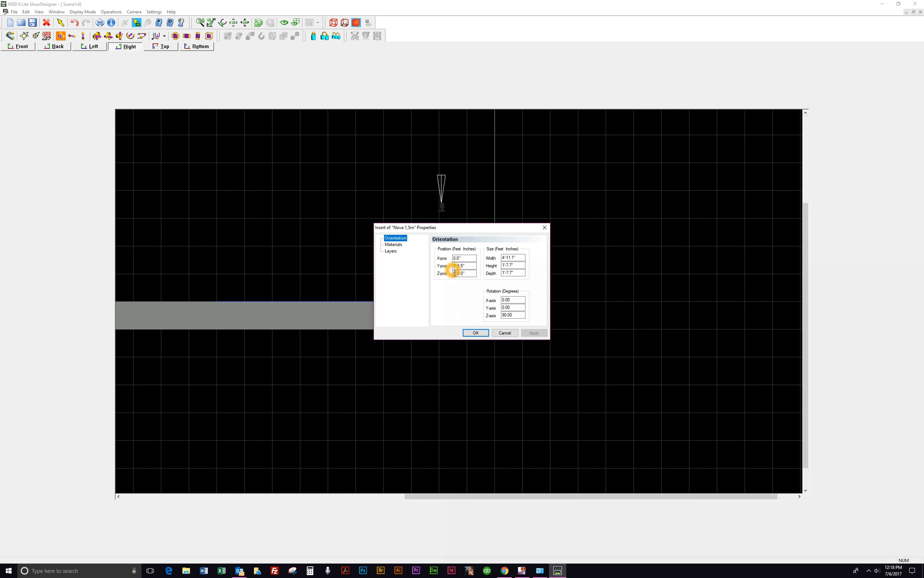
pyautogui.click(505, 333)
# Step: Set the fixture's Z-pos to 6' in its properties and confirm
pyautogui.click(442, 206)
pyautogui.rightClick(442, 207)
pyautogui.click(466, 219)
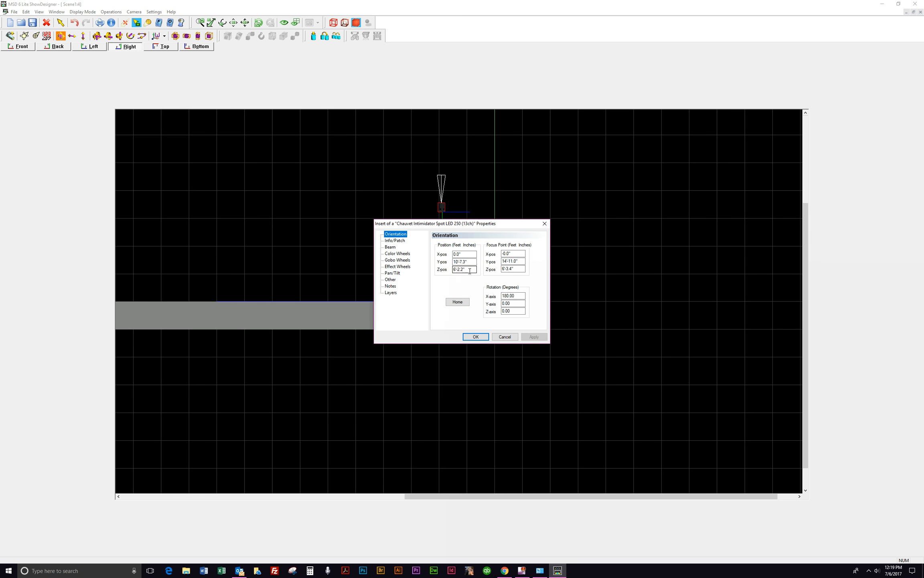
pyautogui.click(470, 271)
pyautogui.click(530, 337)
pyautogui.press('BackSpace')
pyautogui.press('BackSpace')
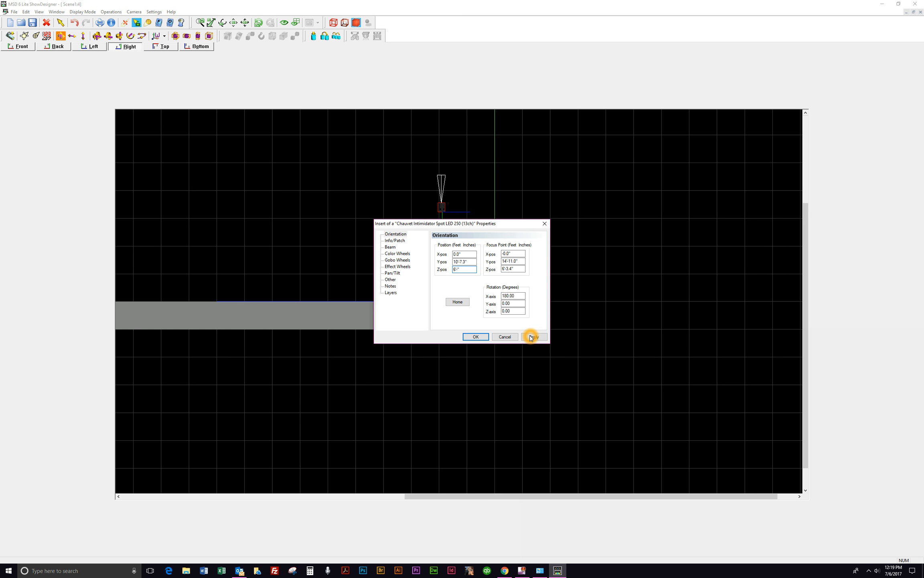
pyautogui.click(475, 337)
# Step: Move the fixture down onto the top of the truss
pyautogui.click(448, 211)
pyautogui.click(448, 268)
pyautogui.click(443, 208)
pyautogui.moveTo(443, 208); pyautogui.dragTo(444, 255)
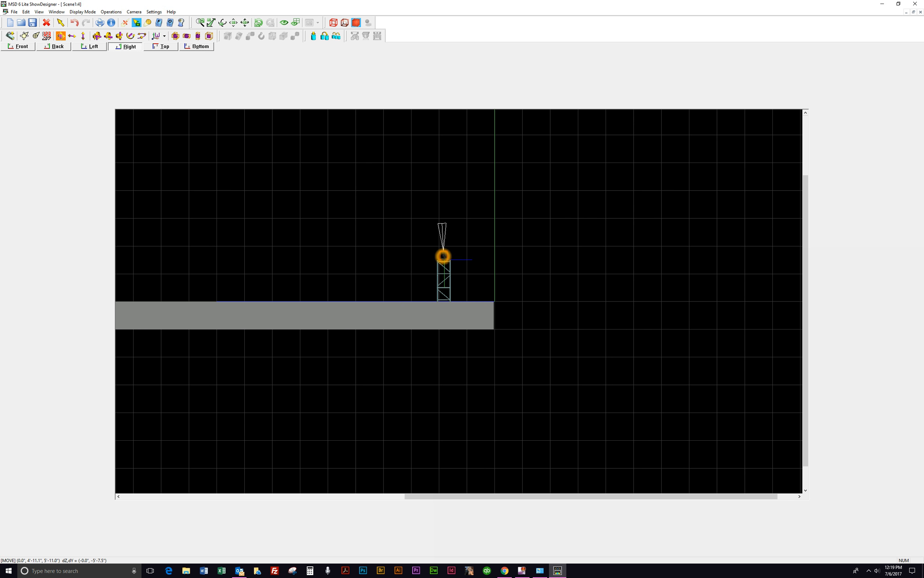
# Step: Set the fixture's Z-pos to 5'12.0" in its properties and confirm
pyautogui.rightClick(445, 258)
pyautogui.click(460, 268)
pyautogui.moveTo(478, 274); pyautogui.dragTo(459, 272)
pyautogui.click(509, 338)
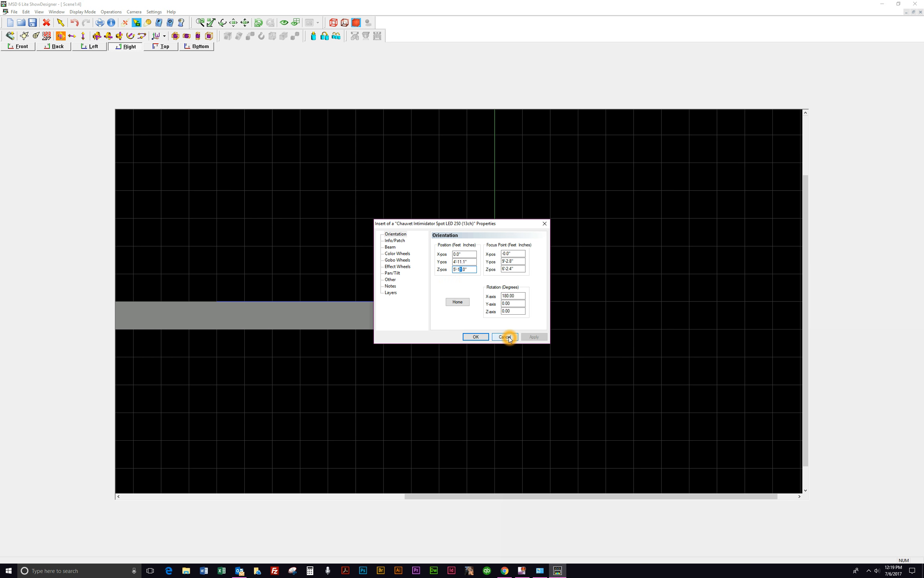
pyautogui.write('.')
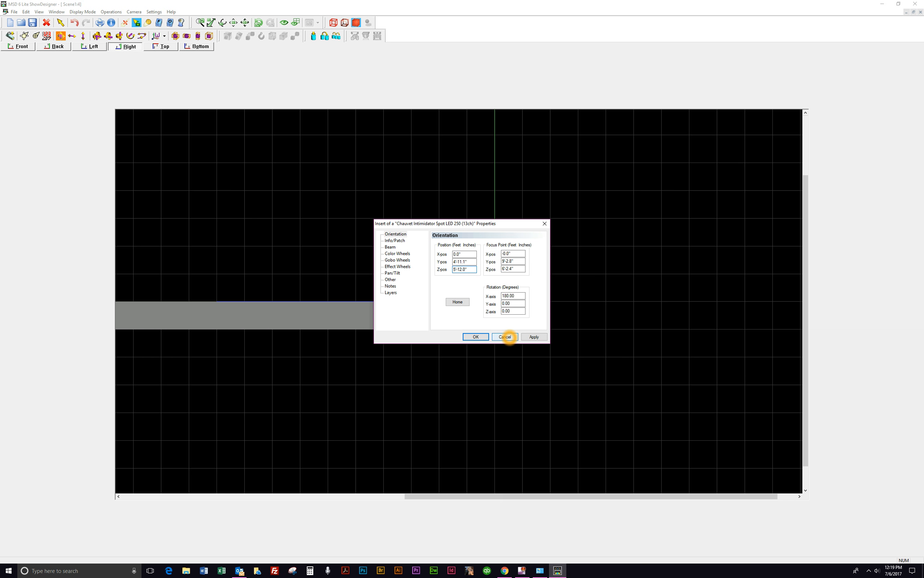
pyautogui.click(477, 337)
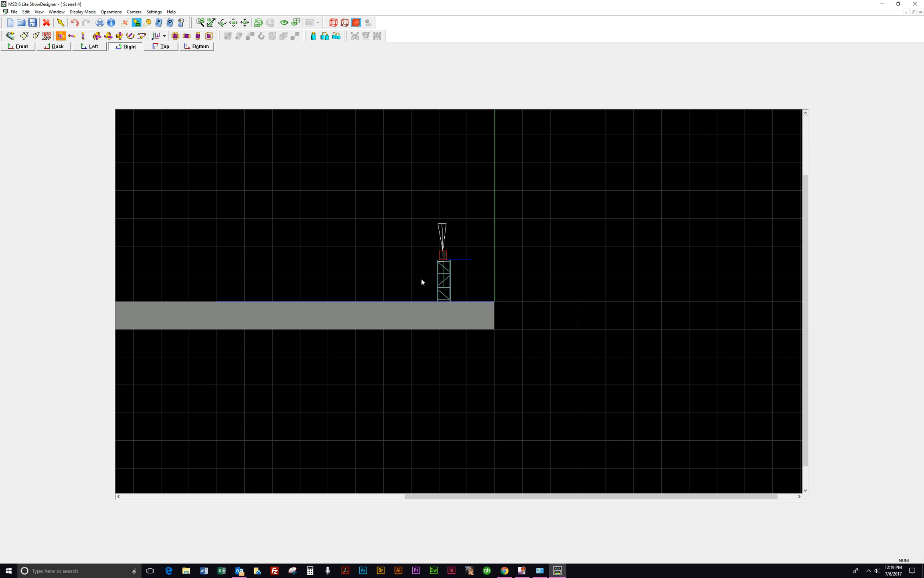
# Step: Open the fixture's properties to review them and cancel
pyautogui.rightClick(343, 185)
pyautogui.click(365, 196)
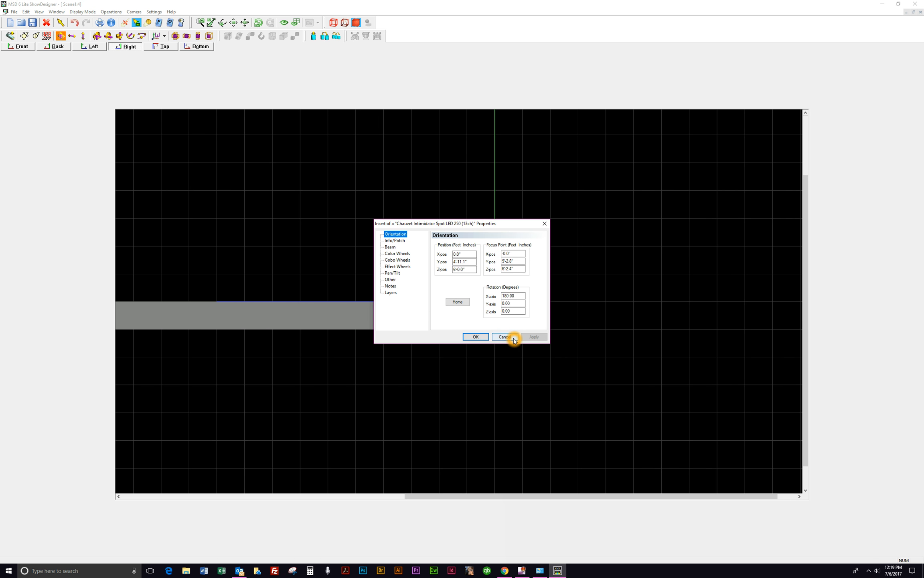
pyautogui.click(513, 339)
# Step: Insert a second Chauvet Intimidator Spot LED 250 (13ch) fixture to the left of the truss
pyautogui.click(354, 188)
pyautogui.click(10, 35)
pyautogui.click(361, 211)
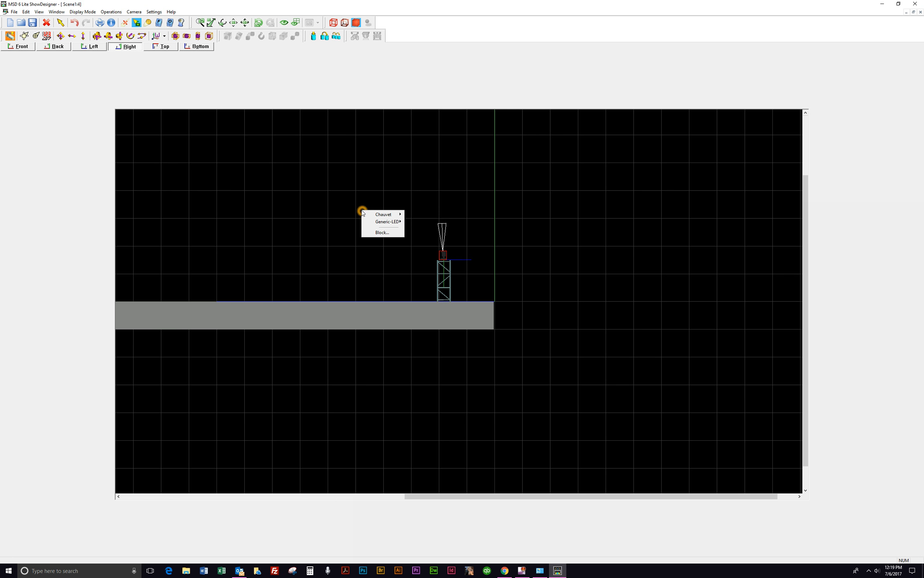
pyautogui.moveTo(382, 214)
pyautogui.click(328, 214)
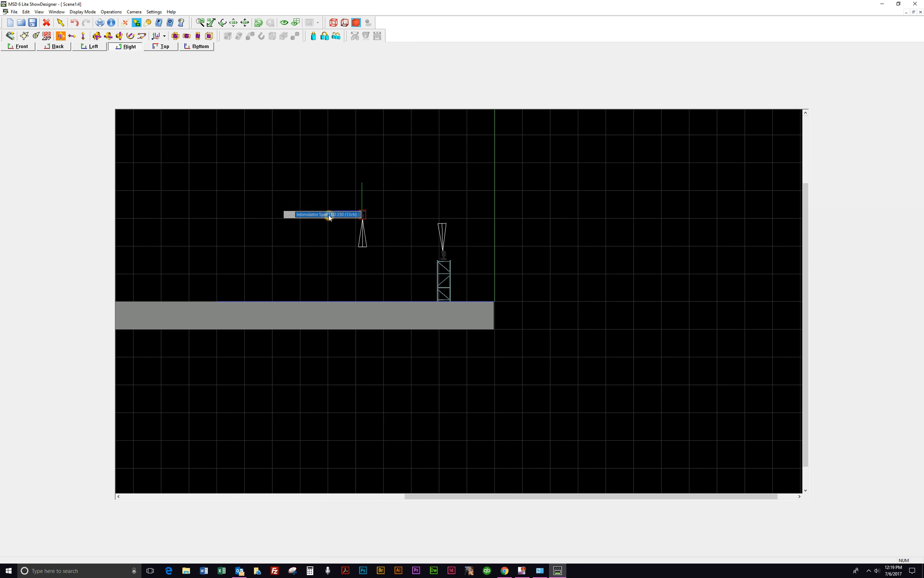
# Step: Open the properties of both fixtures to compare their positions
pyautogui.rightClick(443, 255)
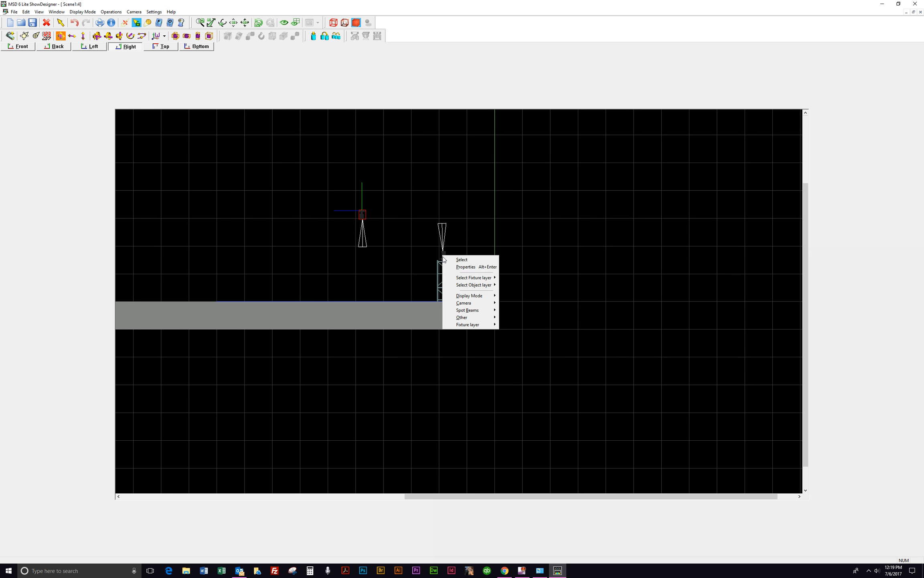
pyautogui.click(464, 267)
pyautogui.click(463, 261)
pyautogui.click(465, 271)
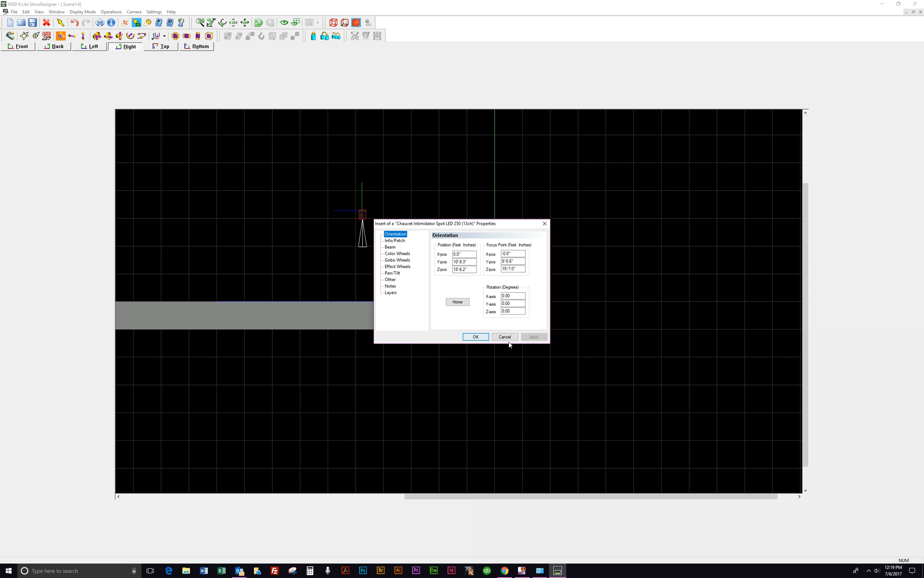
pyautogui.click(481, 336)
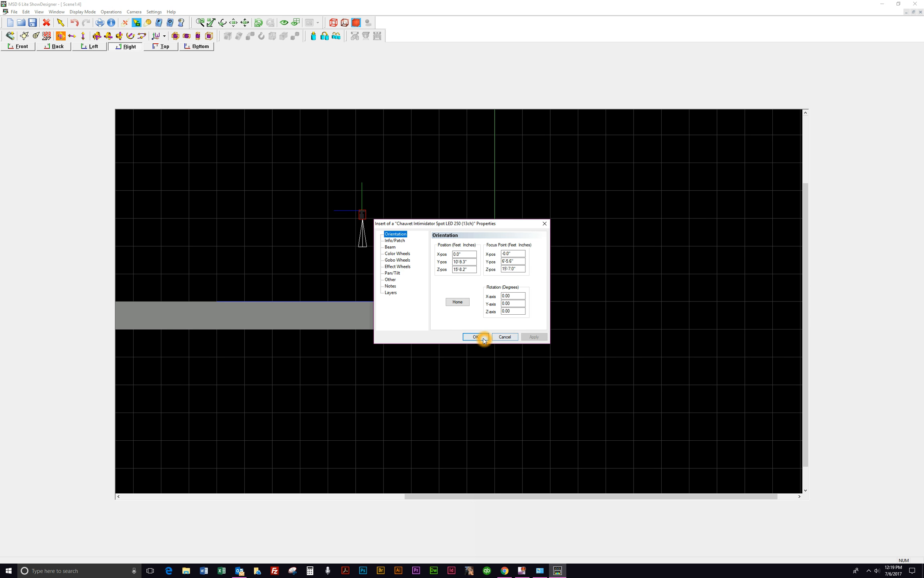
pyautogui.rightClick(362, 215)
pyautogui.click(379, 220)
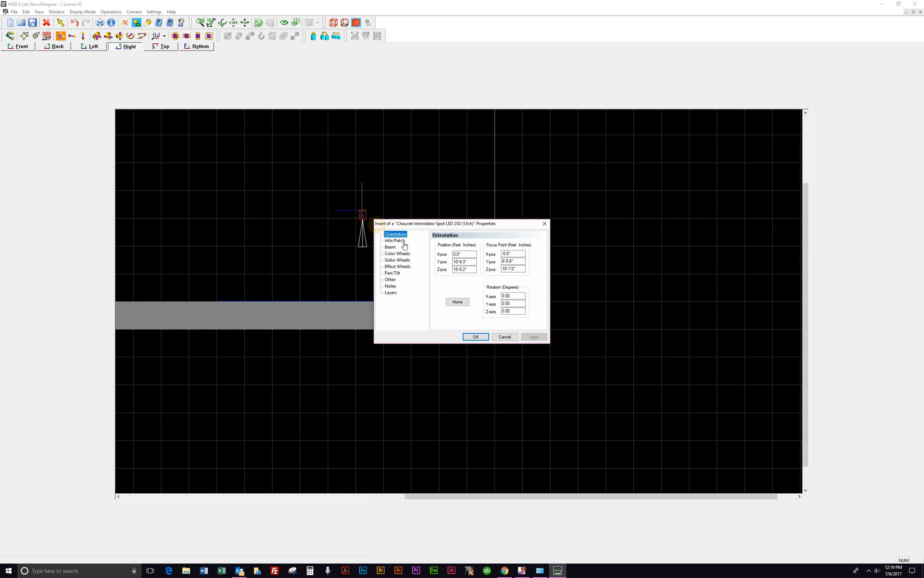
pyautogui.click(480, 336)
# Step: Copy the Y-pos value from the truss-mounted fixture's properties and close the dialog
pyautogui.click(443, 255)
pyautogui.rightClick(443, 255)
pyautogui.click(461, 266)
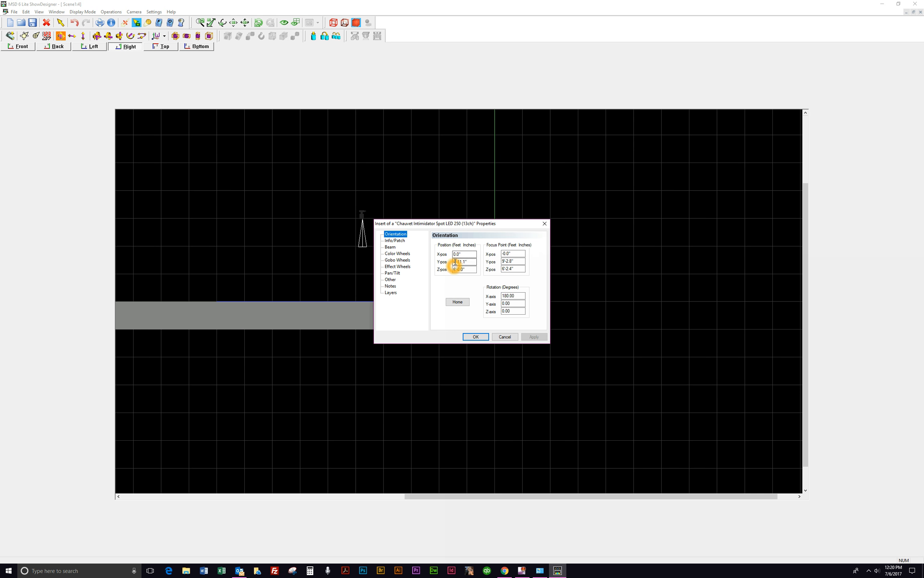
pyautogui.doubleClick(461, 261)
pyautogui.click(472, 271)
pyautogui.click(458, 267)
pyautogui.moveTo(473, 261); pyautogui.dragTo(454, 261)
pyautogui.rightClick(456, 261)
pyautogui.click(440, 283)
pyautogui.click(486, 338)
pyautogui.click(450, 266)
pyautogui.click(475, 336)
# Step: Set the new fixture's position to X -6'0", Y 4'11.1" (pasted) and Z 6'0" and apply
pyautogui.click(363, 217)
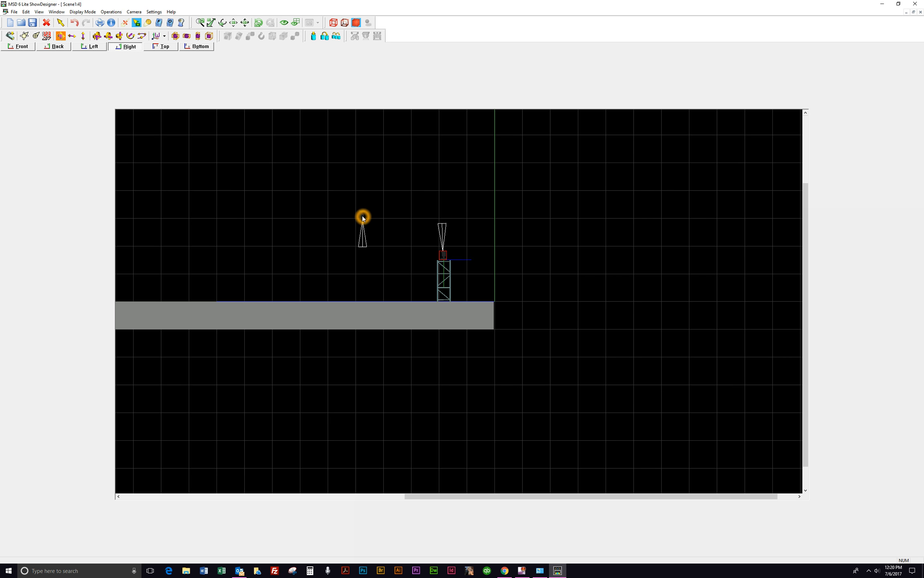
pyautogui.rightClick(362, 215)
pyautogui.click(381, 228)
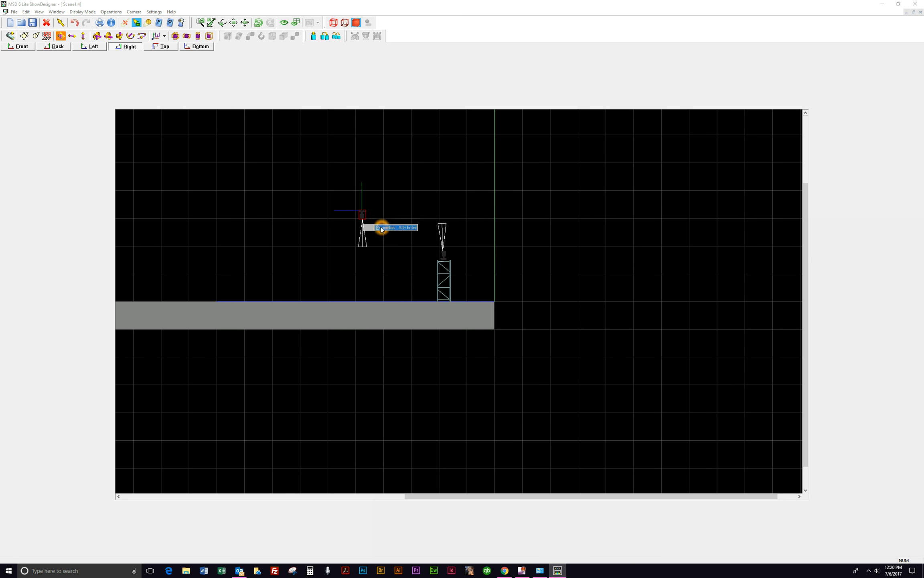
pyautogui.click(467, 266)
pyautogui.moveTo(469, 269); pyautogui.dragTo(440, 272)
pyautogui.write('6\'-0"')
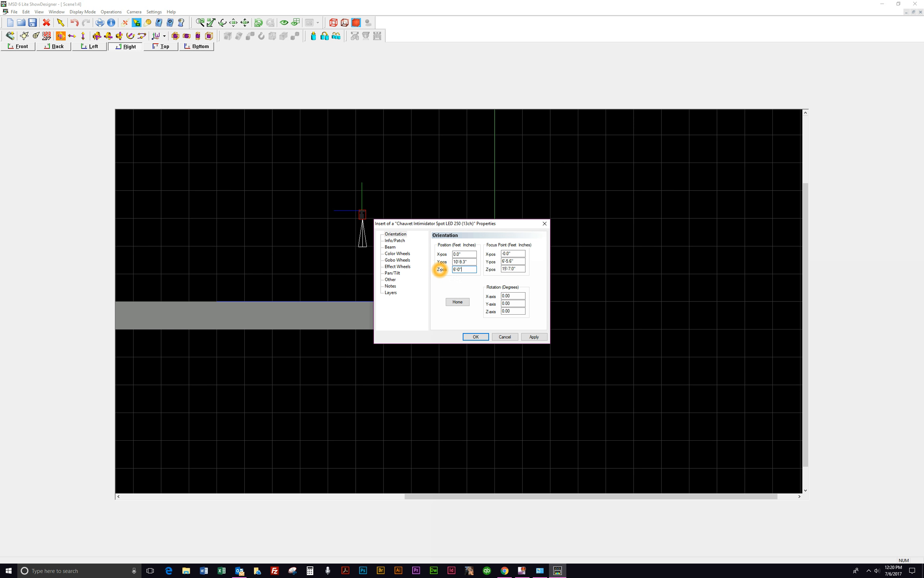
pyautogui.click(473, 263)
pyautogui.moveTo(473, 262); pyautogui.dragTo(452, 261)
pyautogui.rightClick(457, 262)
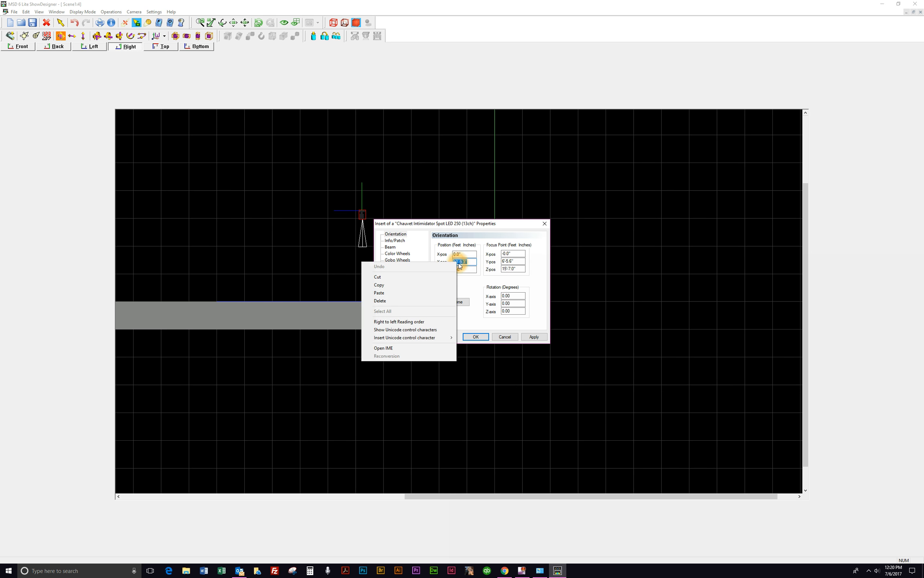
pyautogui.click(420, 293)
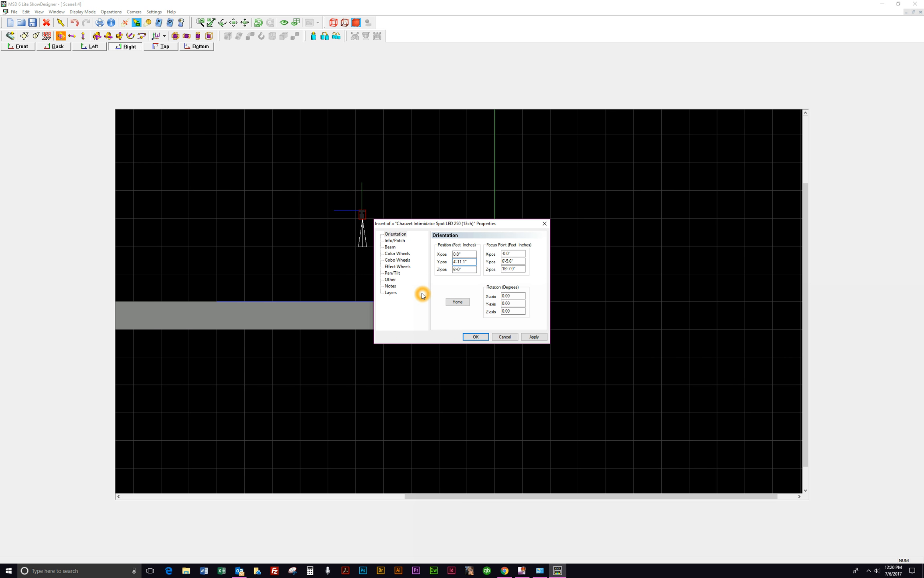
pyautogui.click(418, 293)
pyautogui.click(456, 256)
pyautogui.moveTo(456, 255)
pyautogui.mouseDown()
pyautogui.moveTo(447, 255)
pyautogui.moveTo(464, 257)
pyautogui.moveTo(449, 257)
pyautogui.mouseUp()
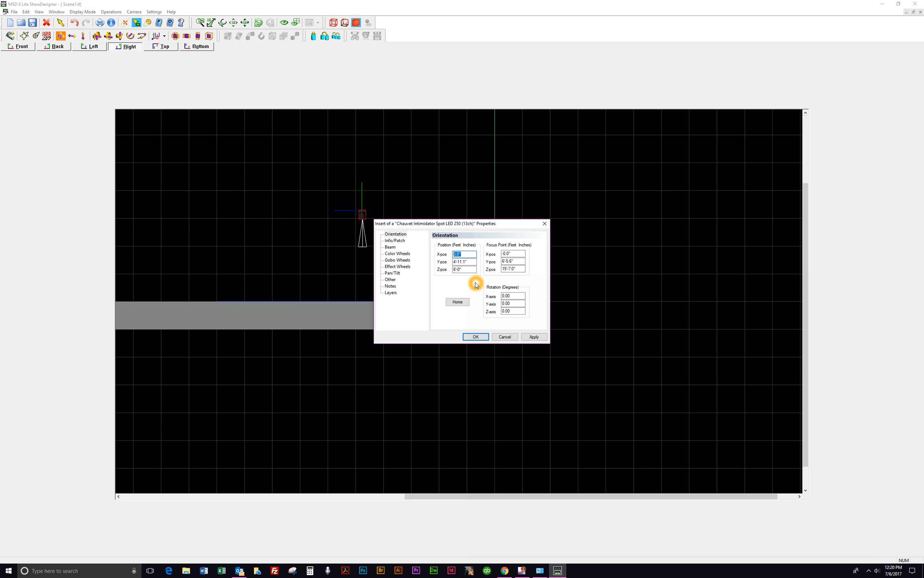
pyautogui.write("-6'")
pyautogui.click(534, 337)
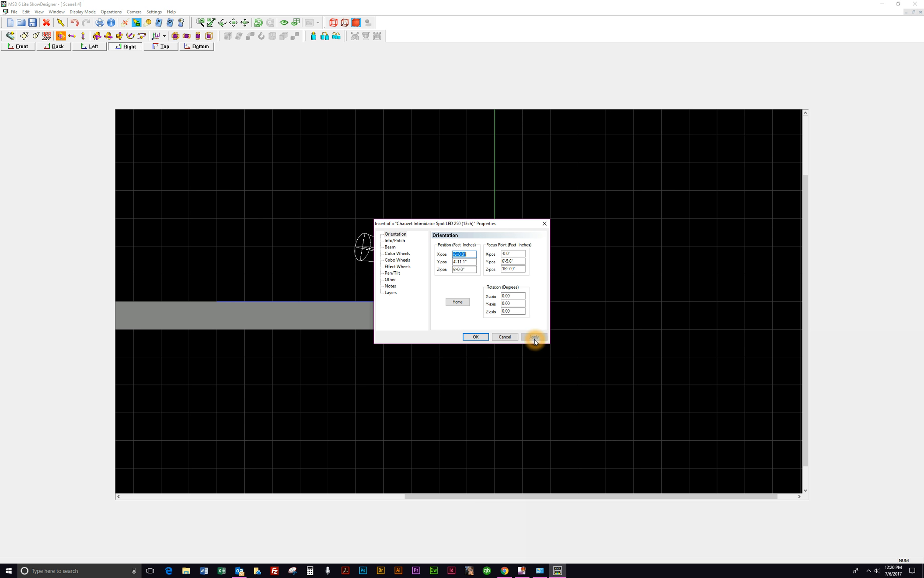
pyautogui.click(477, 337)
# Step: Rotate the new fixture 180 degrees about the X-axis so it hangs like the truss-mounted one
pyautogui.click(441, 263)
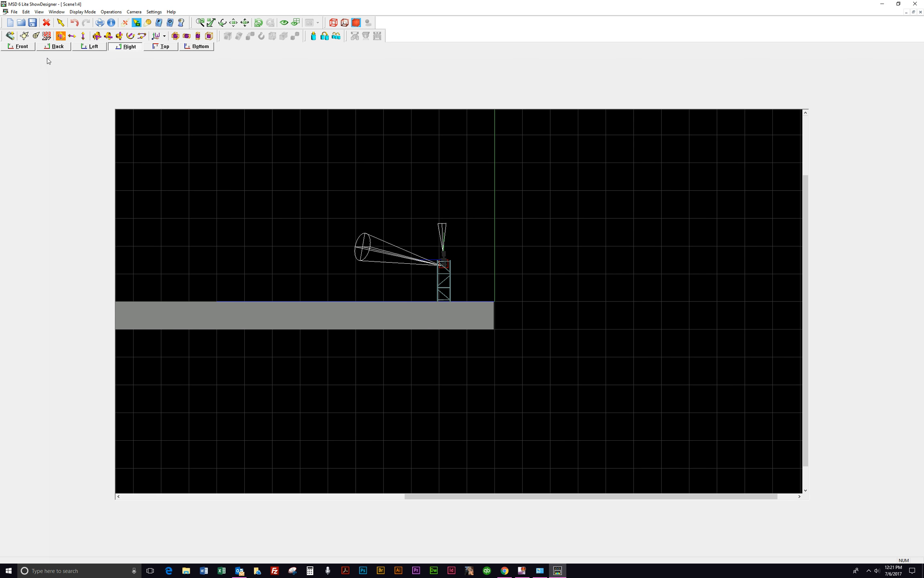
pyautogui.click(169, 49)
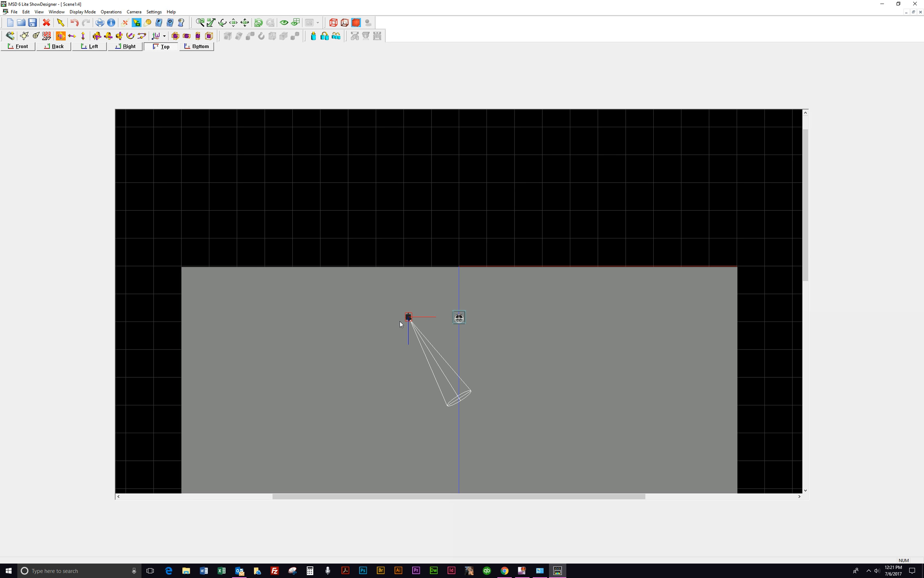
pyautogui.click(91, 48)
pyautogui.click(476, 264)
pyautogui.click(476, 252)
pyautogui.click(475, 264)
pyautogui.click(475, 263)
pyautogui.rightClick(475, 264)
pyautogui.click(497, 274)
pyautogui.moveTo(510, 297); pyautogui.dragTo(499, 296)
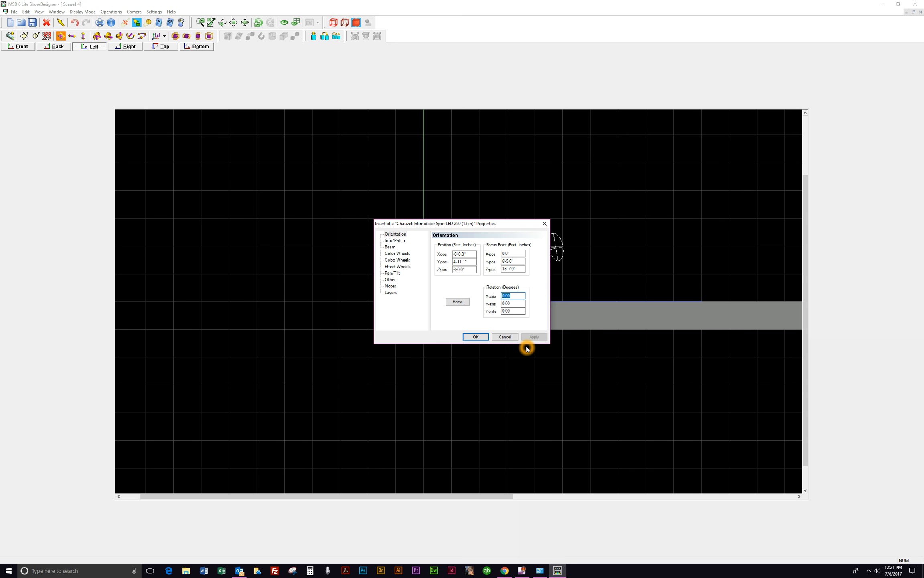
pyautogui.write('180')
pyautogui.click(534, 337)
pyautogui.moveTo(487, 223); pyautogui.dragTo(742, 161)
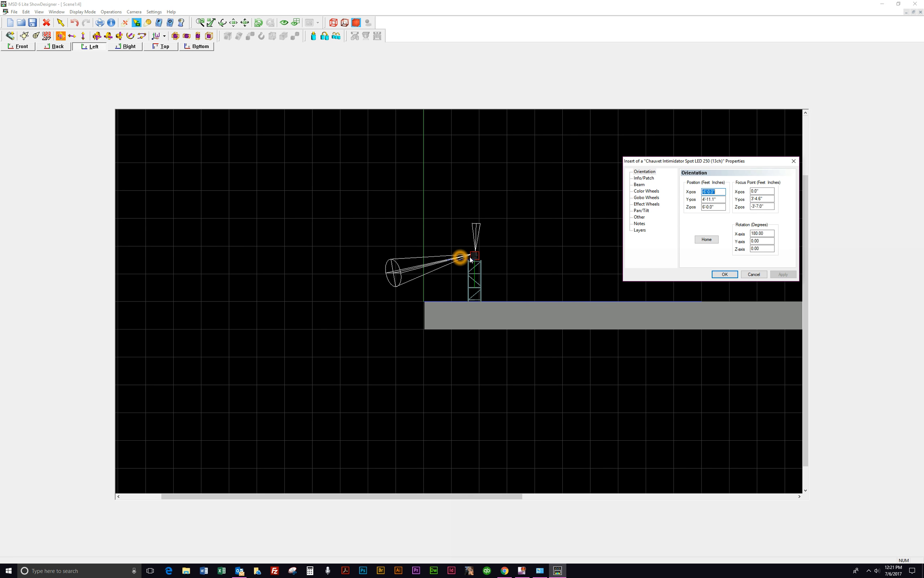
pyautogui.click(727, 274)
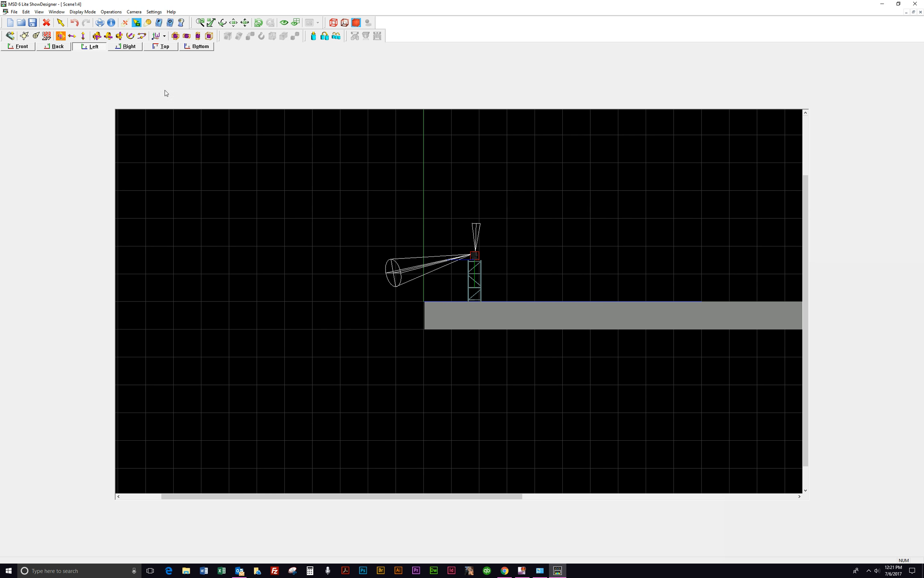
# Step: Re-aim the left fixture's focus point so its beam points straight up above it
pyautogui.click(18, 47)
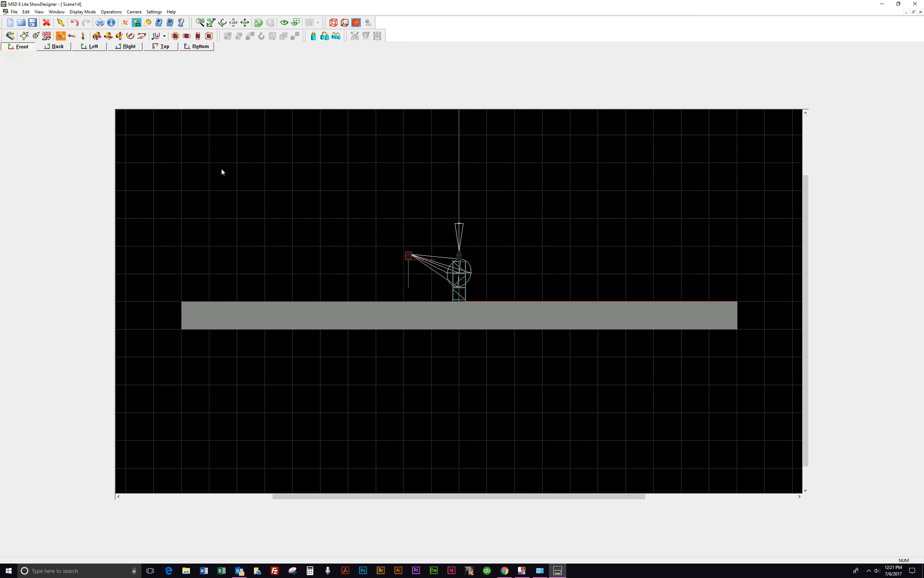
pyautogui.scroll(5, 431, 259)
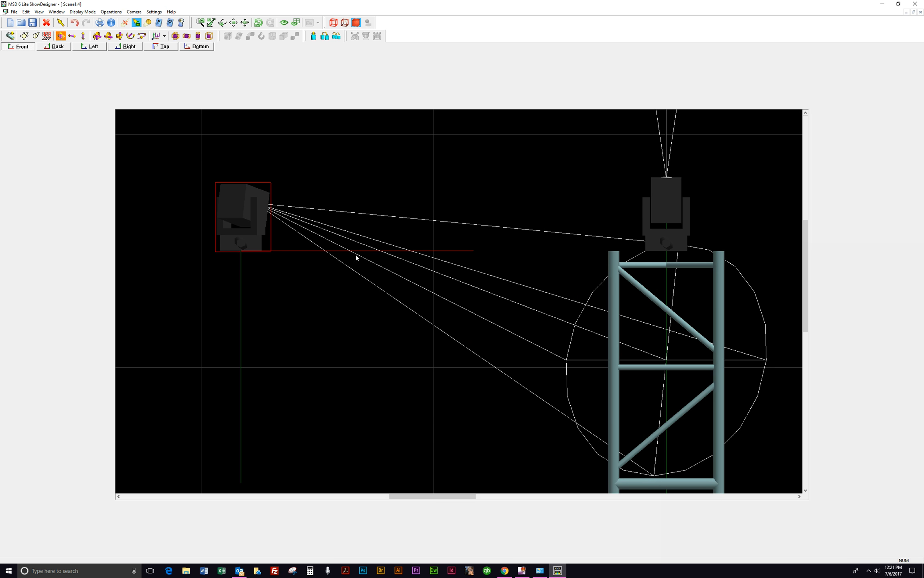
pyautogui.click(278, 231)
pyautogui.click(324, 251)
pyautogui.click(697, 235)
pyautogui.click(627, 250)
pyautogui.click(395, 257)
pyautogui.click(398, 299)
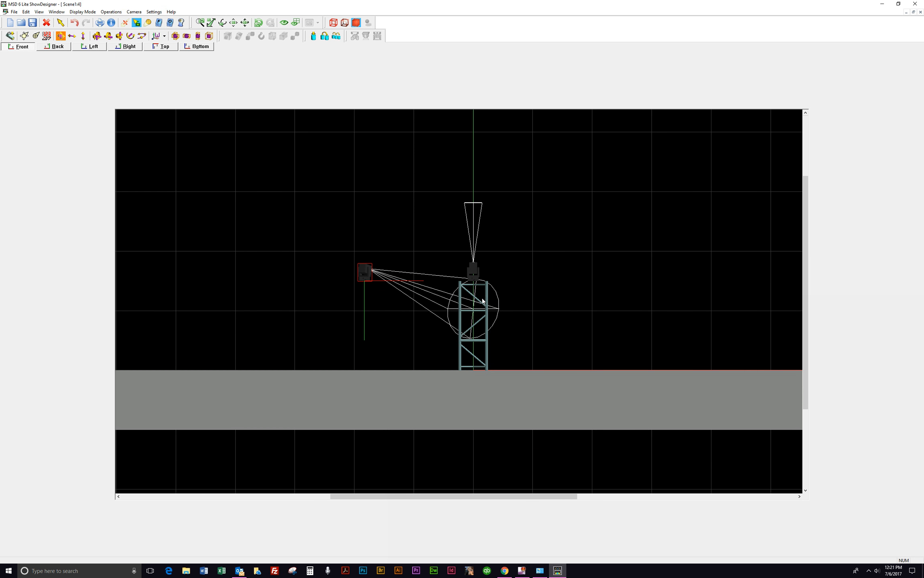
pyautogui.click(384, 333)
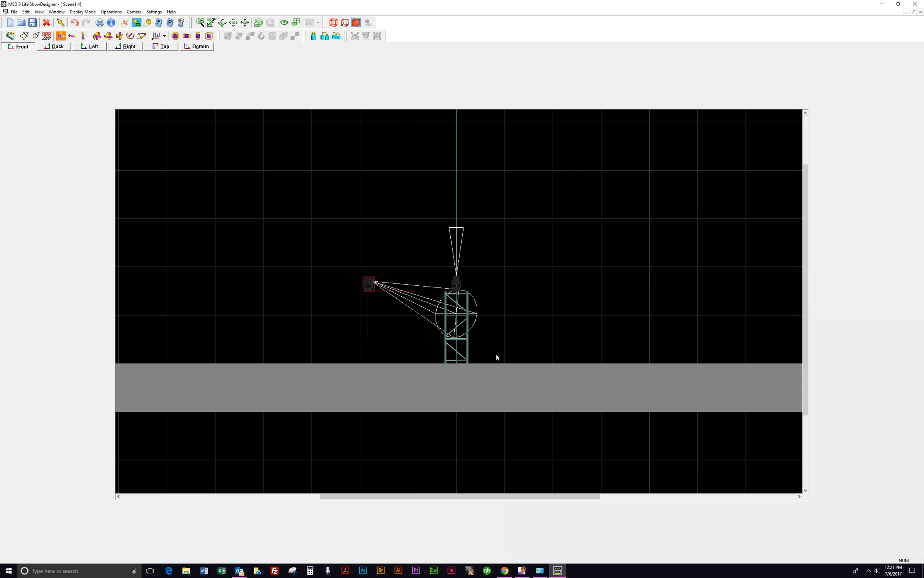
pyautogui.click(401, 293)
pyautogui.click(509, 350)
pyautogui.click(458, 353)
pyautogui.click(430, 326)
pyautogui.click(456, 289)
pyautogui.click(466, 271)
pyautogui.click(23, 36)
pyautogui.moveTo(426, 304); pyautogui.dragTo(366, 221)
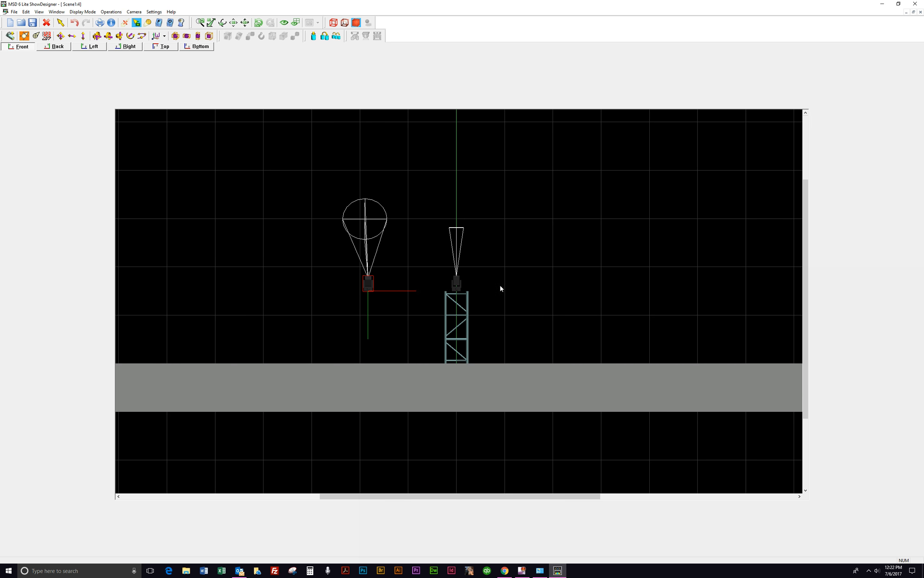